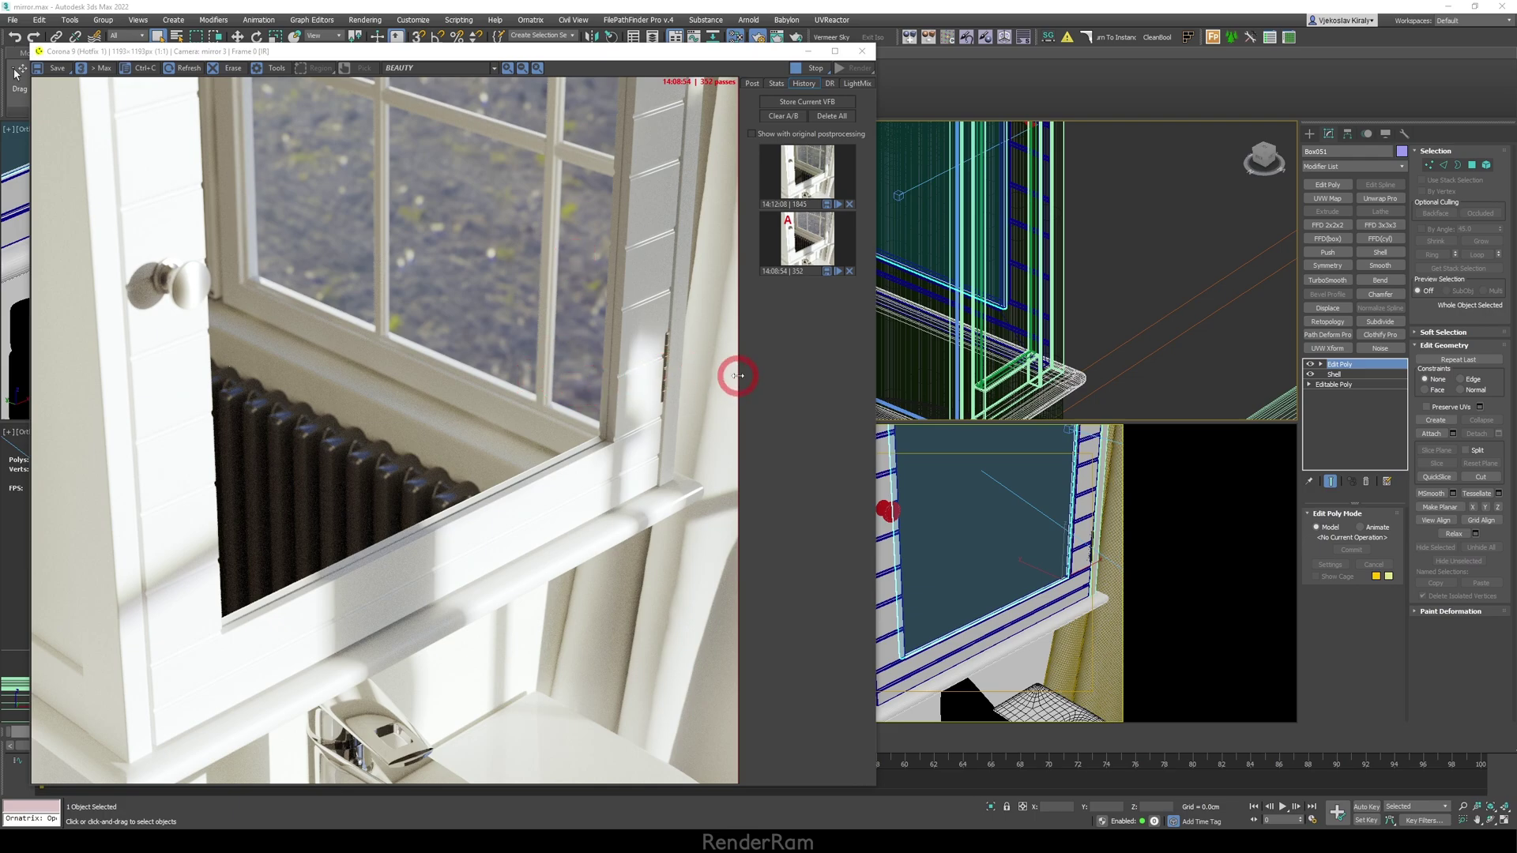
# Step: Compare the stored and current mirror renders by sliding the VFB's A/B divider and zooming
pyautogui.moveTo(737, 375); pyautogui.dragTo(174, 362)
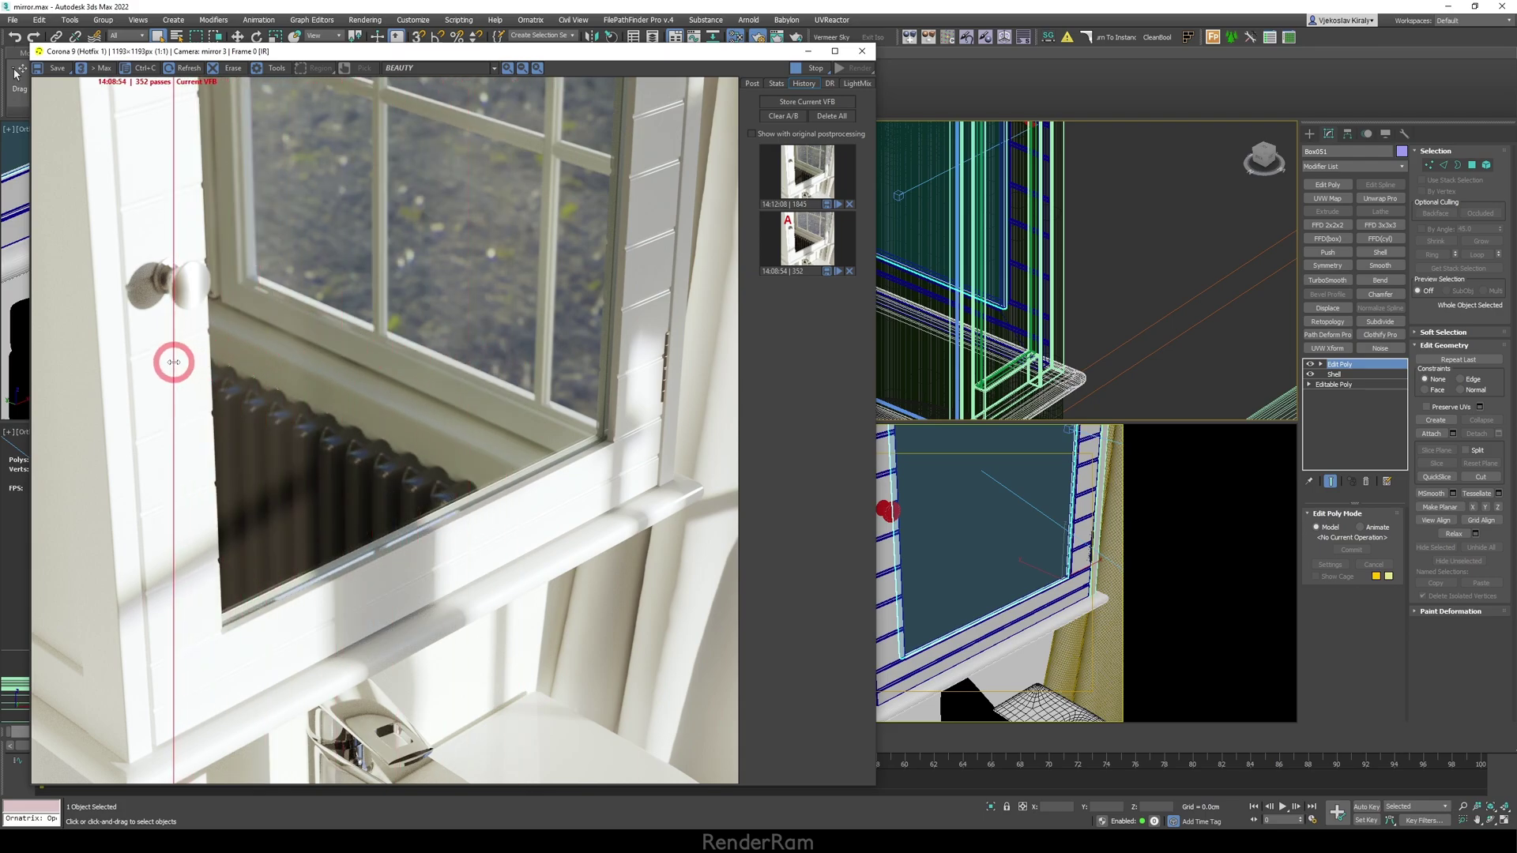
pyautogui.scroll(2, 247, 619)
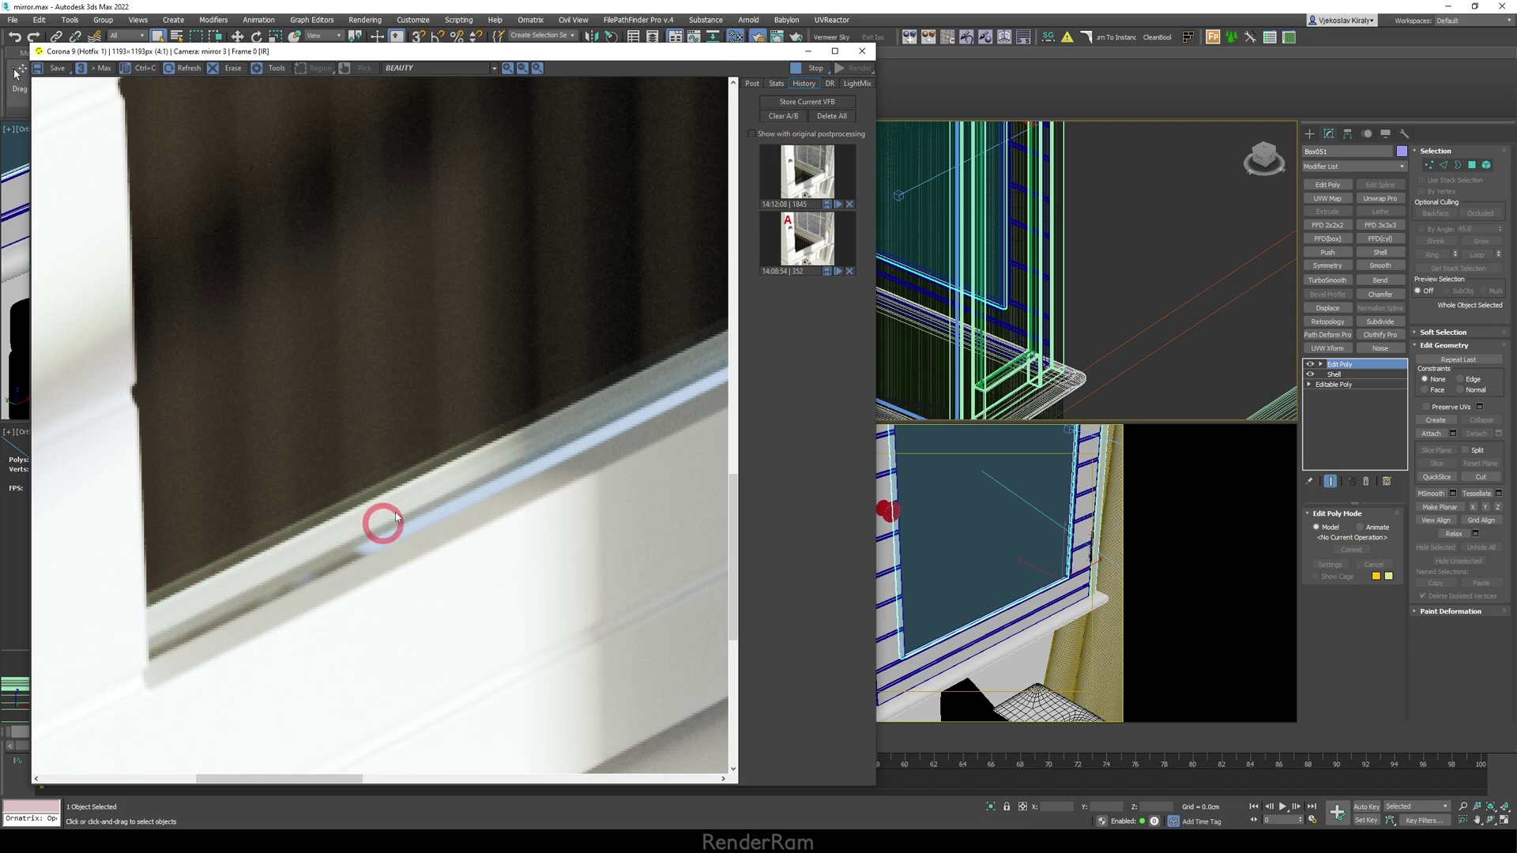
pyautogui.scroll(-1, 443, 514)
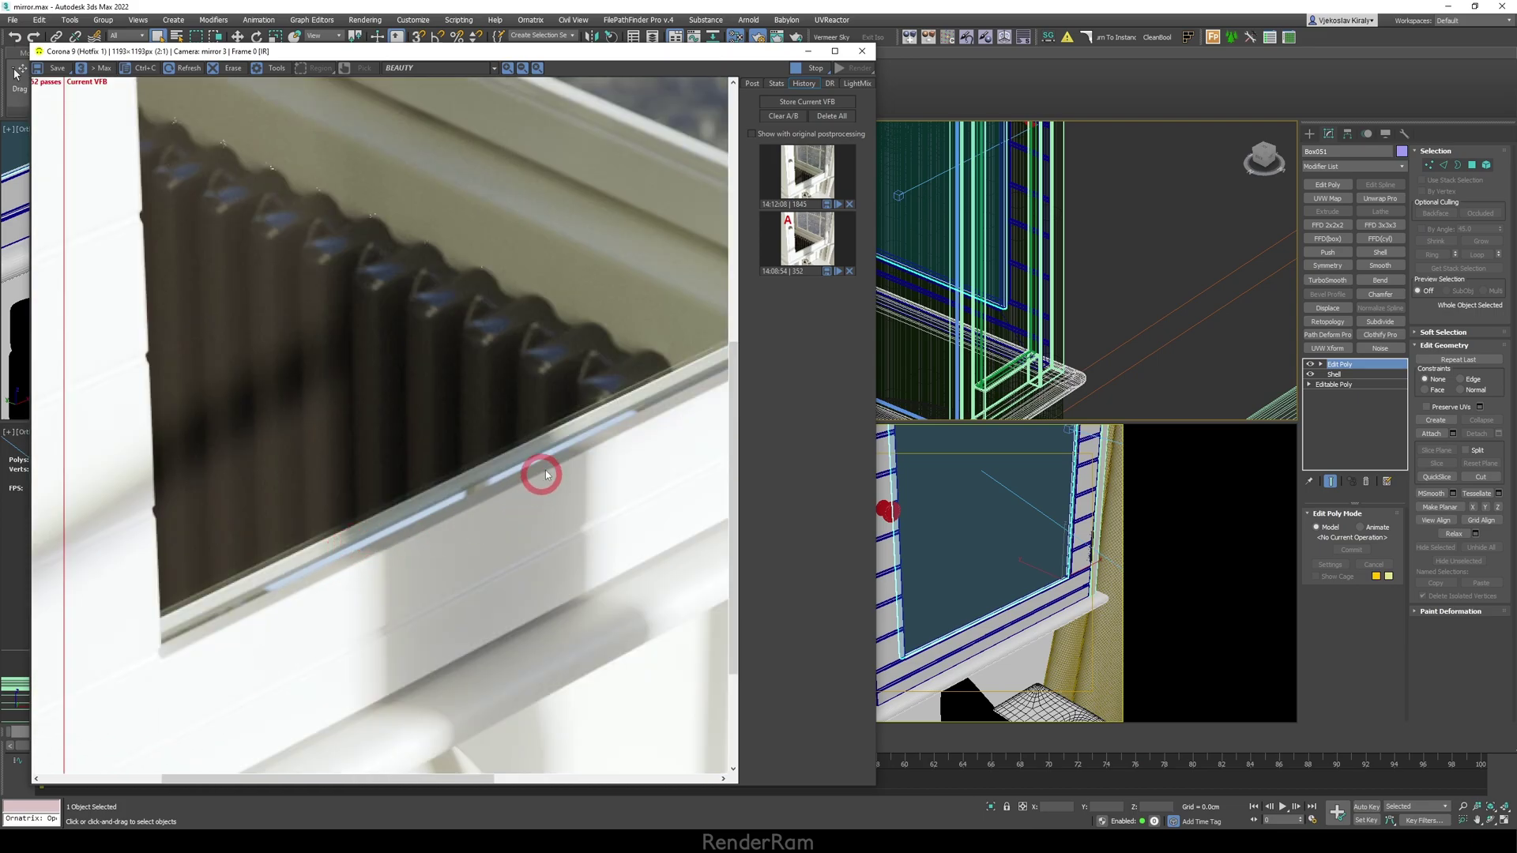
pyautogui.moveTo(535, 474); pyautogui.dragTo(618, 457)
pyautogui.scroll(-1, 563, 434)
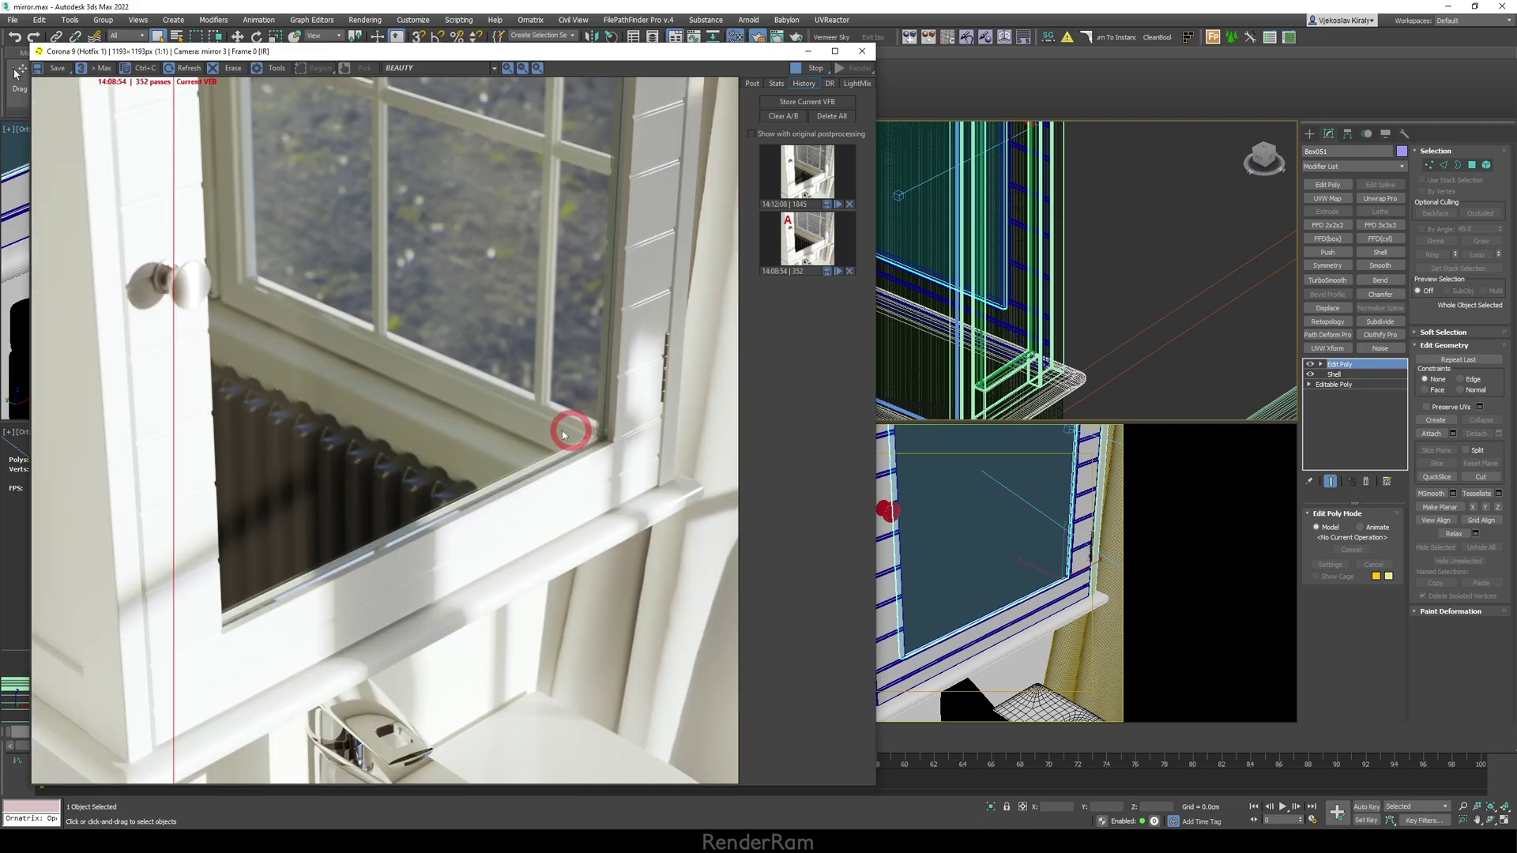
pyautogui.moveTo(173, 363); pyautogui.dragTo(170, 331)
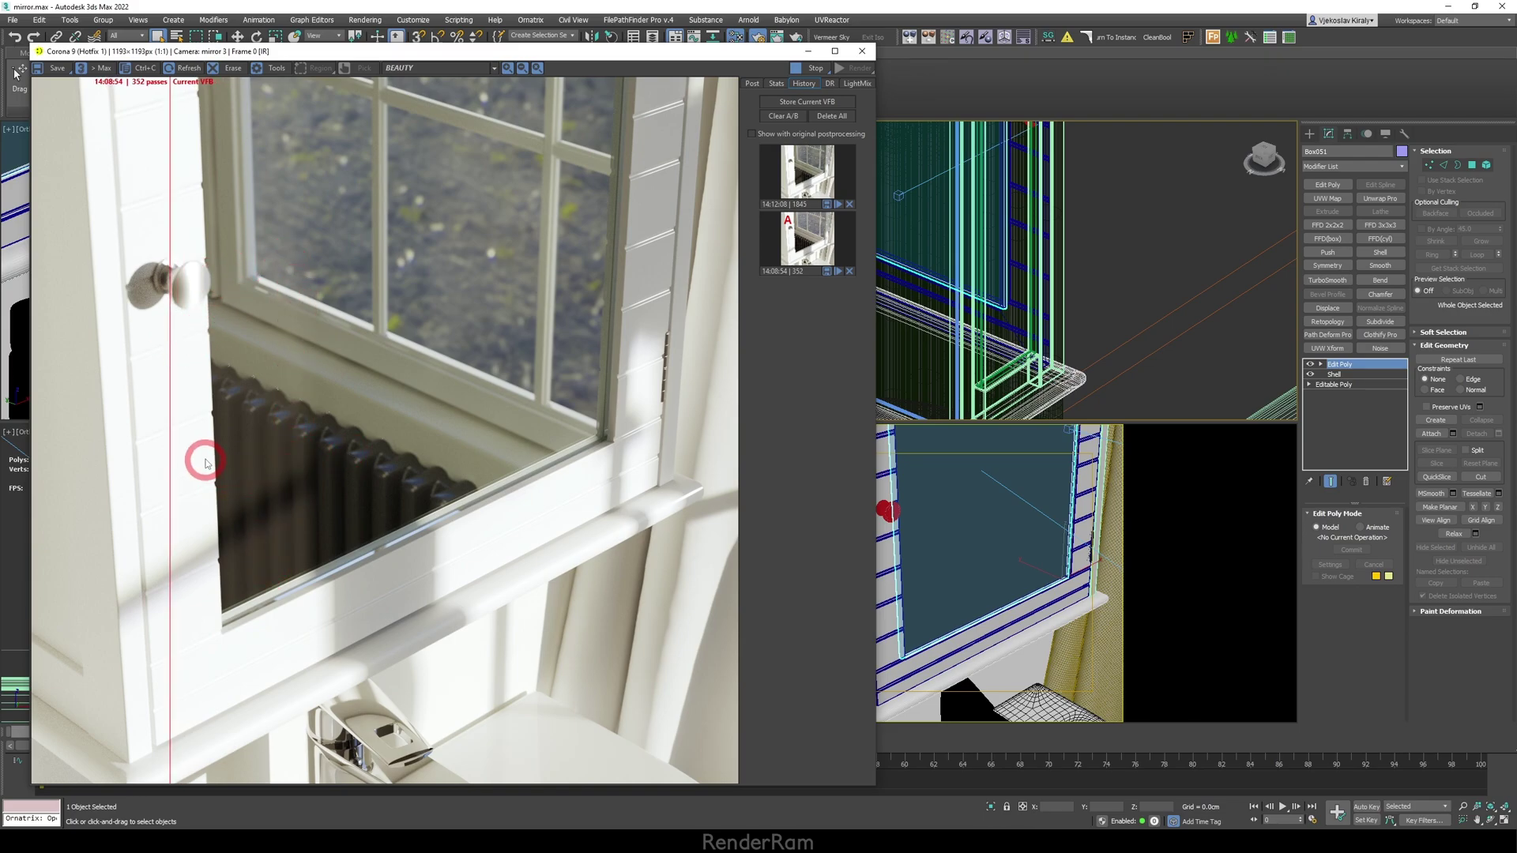
pyautogui.moveTo(179, 434); pyautogui.dragTo(187, 230)
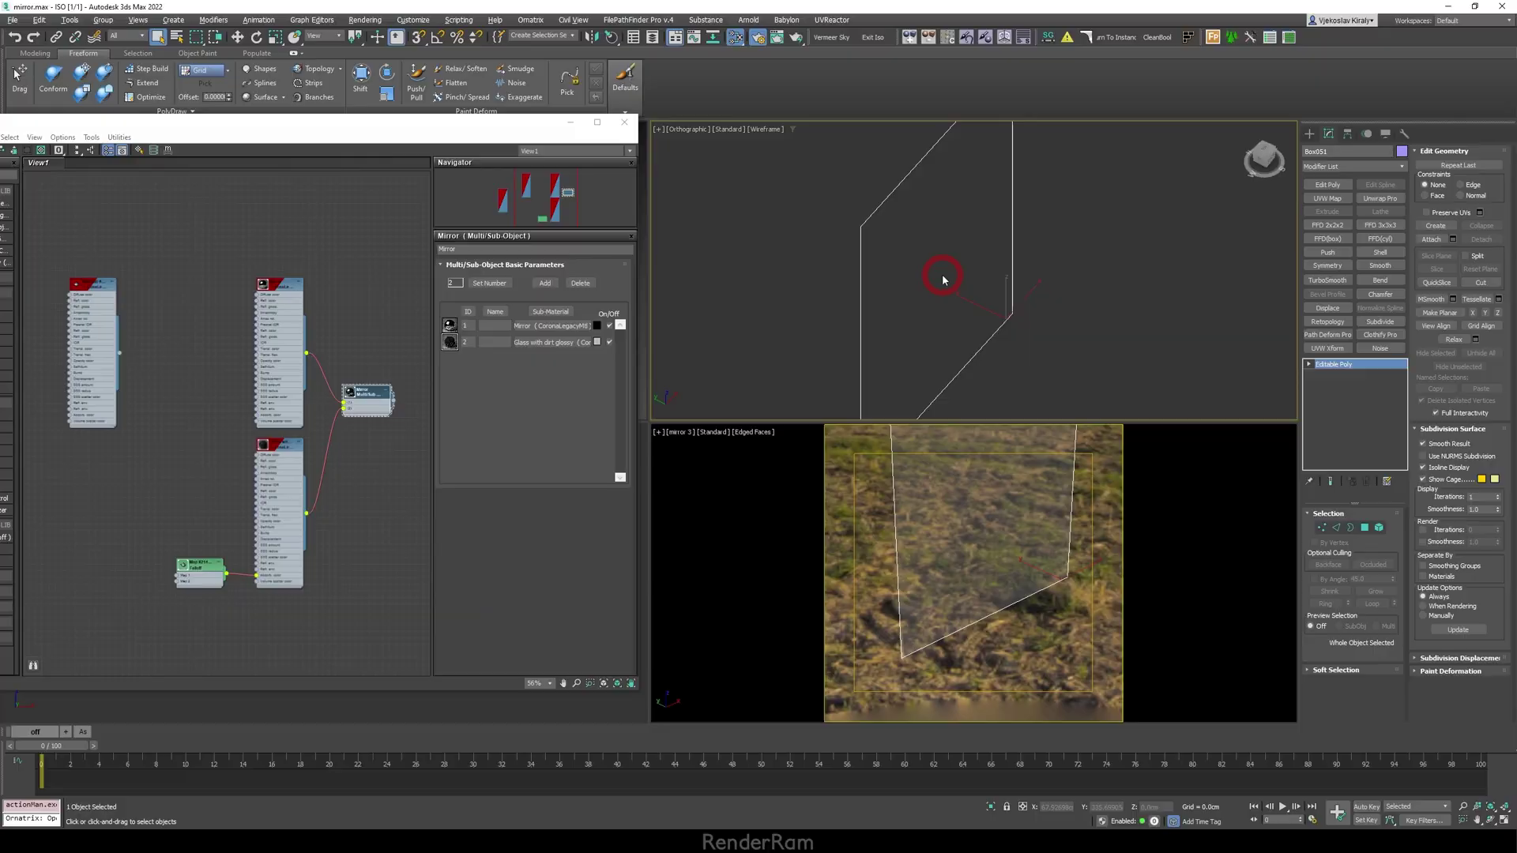
# Step: Maximize the view and give the mirror plane thickness with a Shell modifier's Inner/Outer Amount
pyautogui.keyDown('alt'); pyautogui.moveTo(942, 279); pyautogui.dragTo(1027, 409, button='middle'); pyautogui.keyUp('alt')
pyautogui.hotkey('alt', 'w')
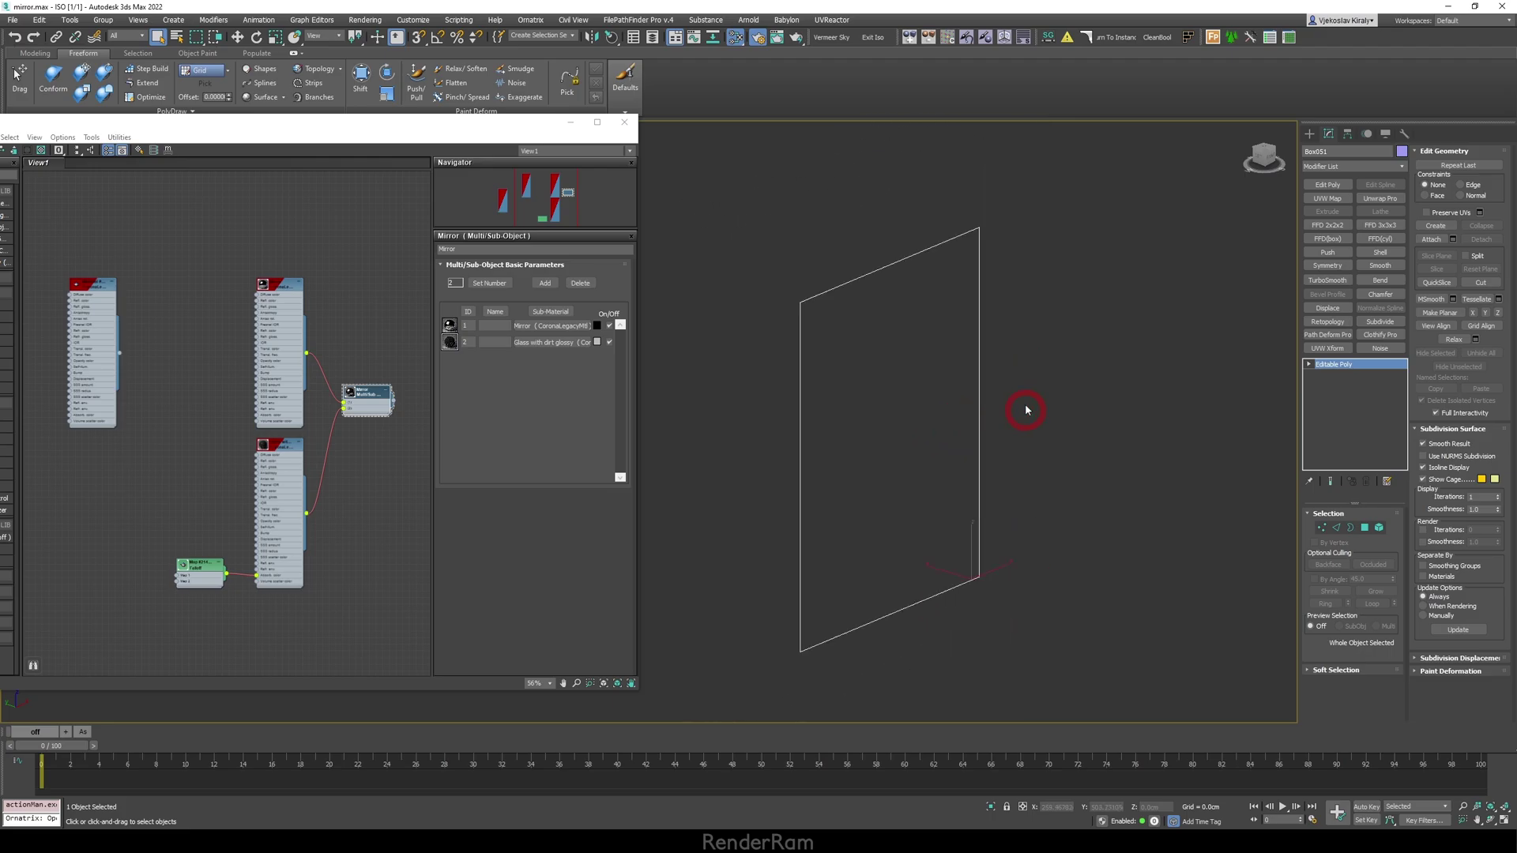
pyautogui.click(1359, 254)
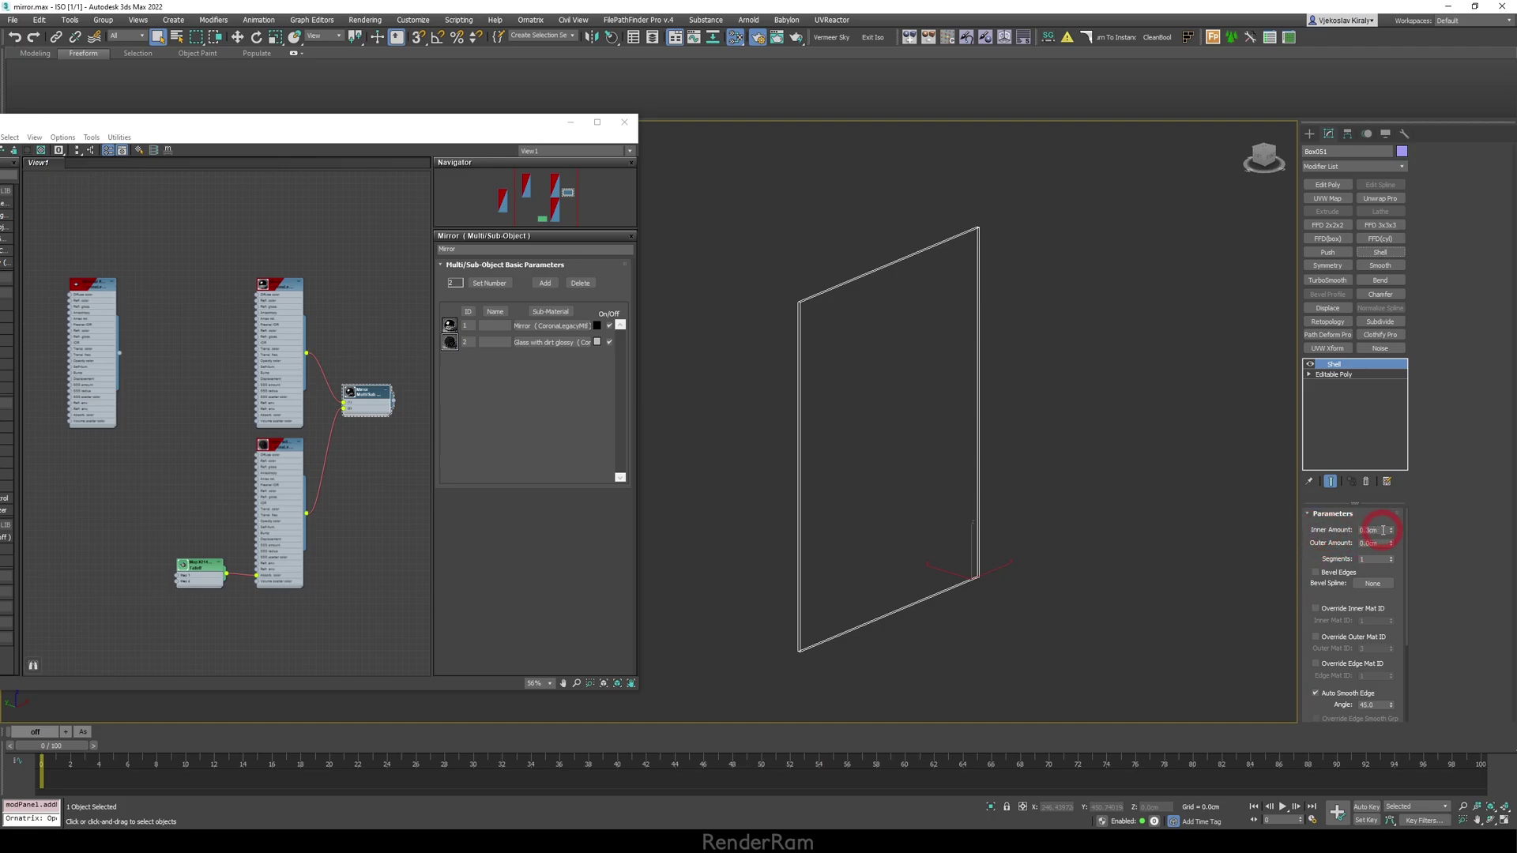
pyautogui.moveTo(1332, 540); pyautogui.dragTo(1333, 529)
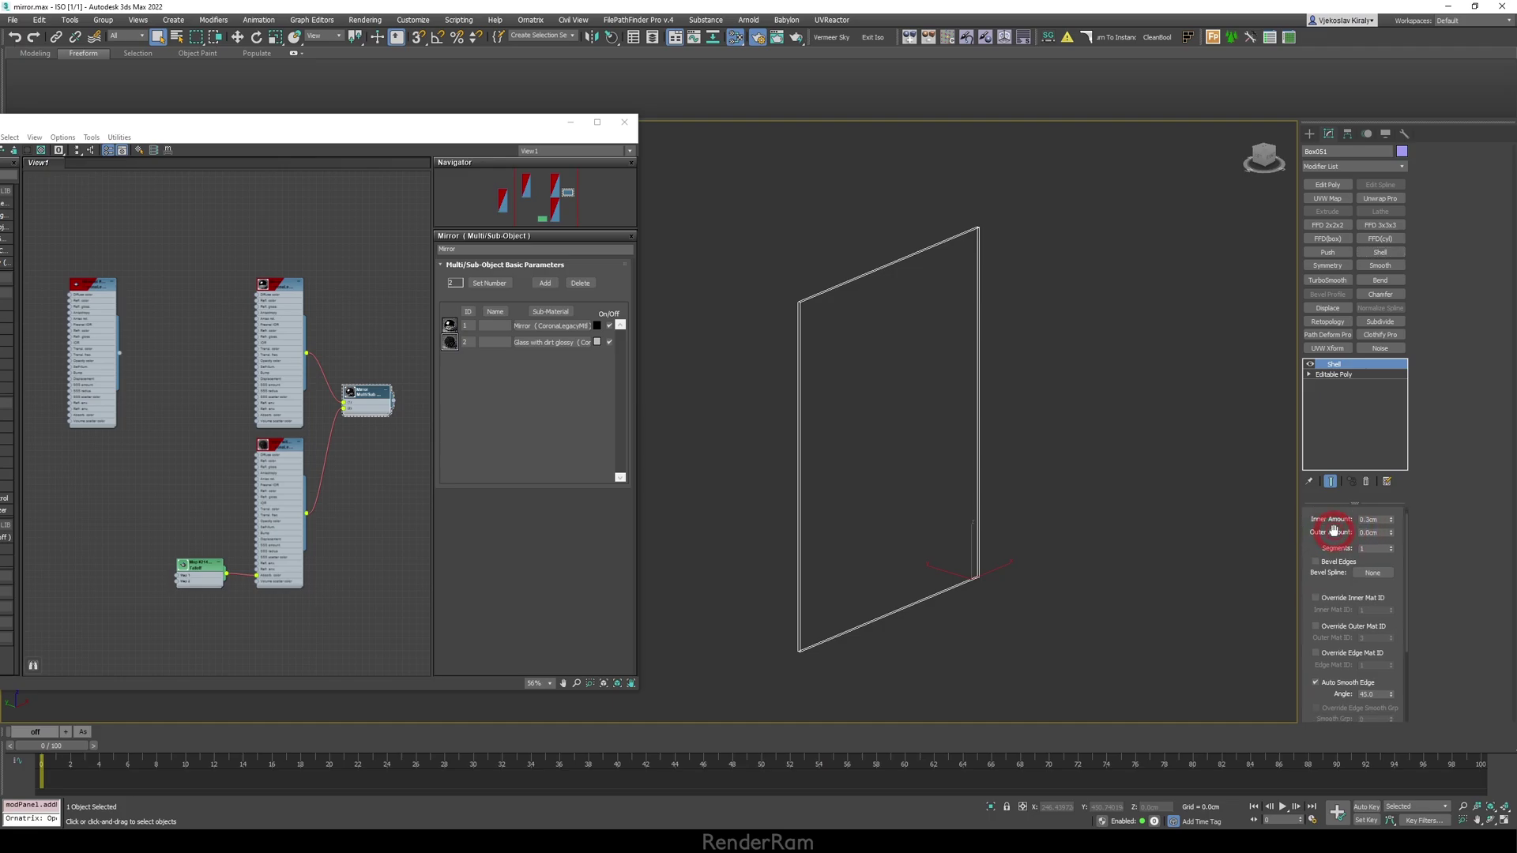
pyautogui.keyDown('alt'); pyautogui.moveTo(846, 393); pyautogui.dragTo(809, 408, button='middle'); pyautogui.keyUp('alt')
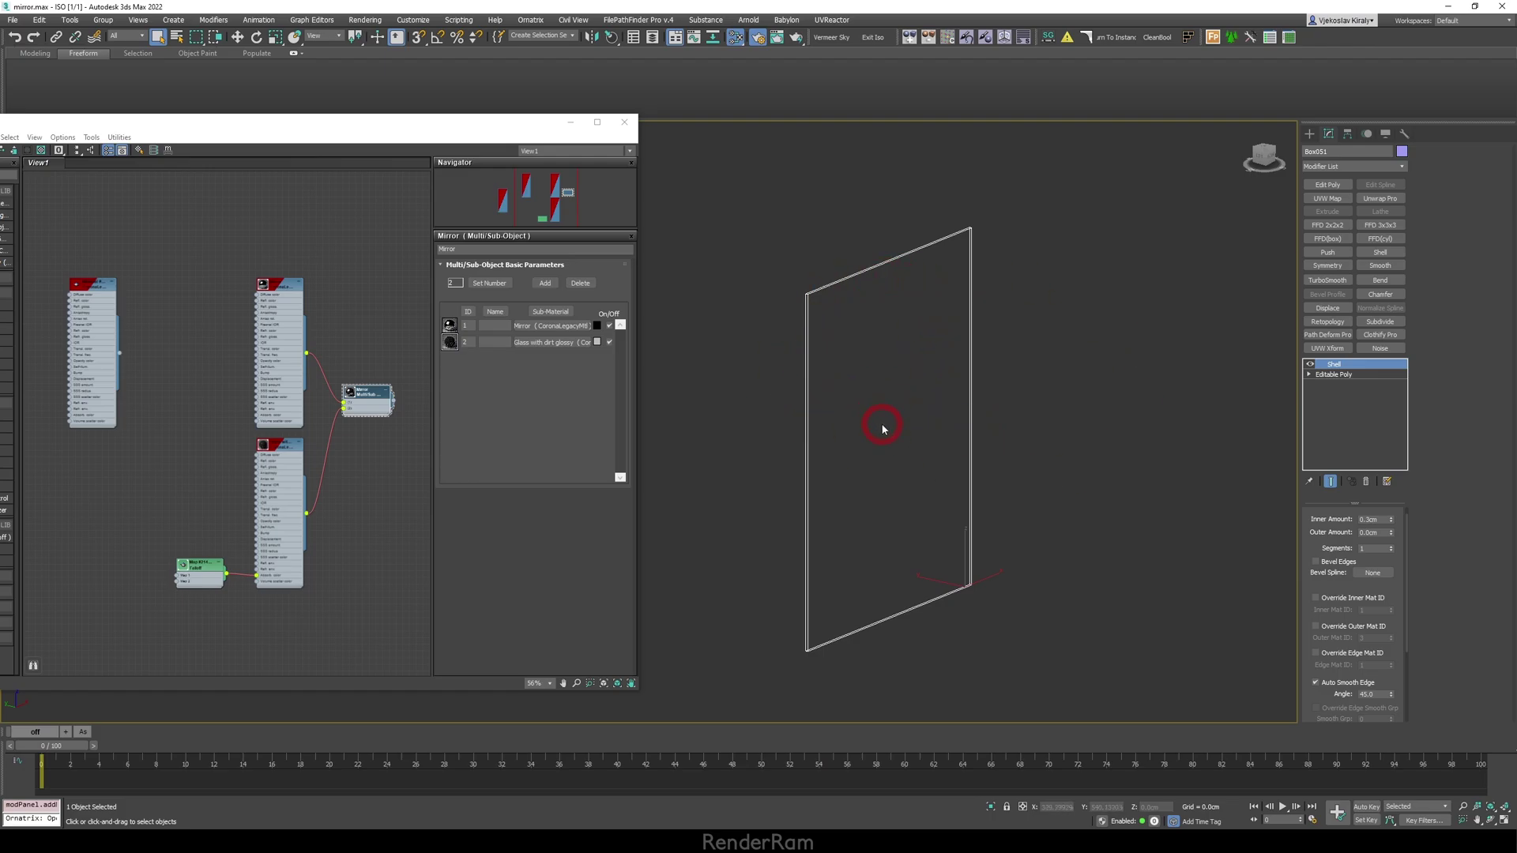
pyautogui.moveTo(1324, 582); pyautogui.dragTo(1321, 545)
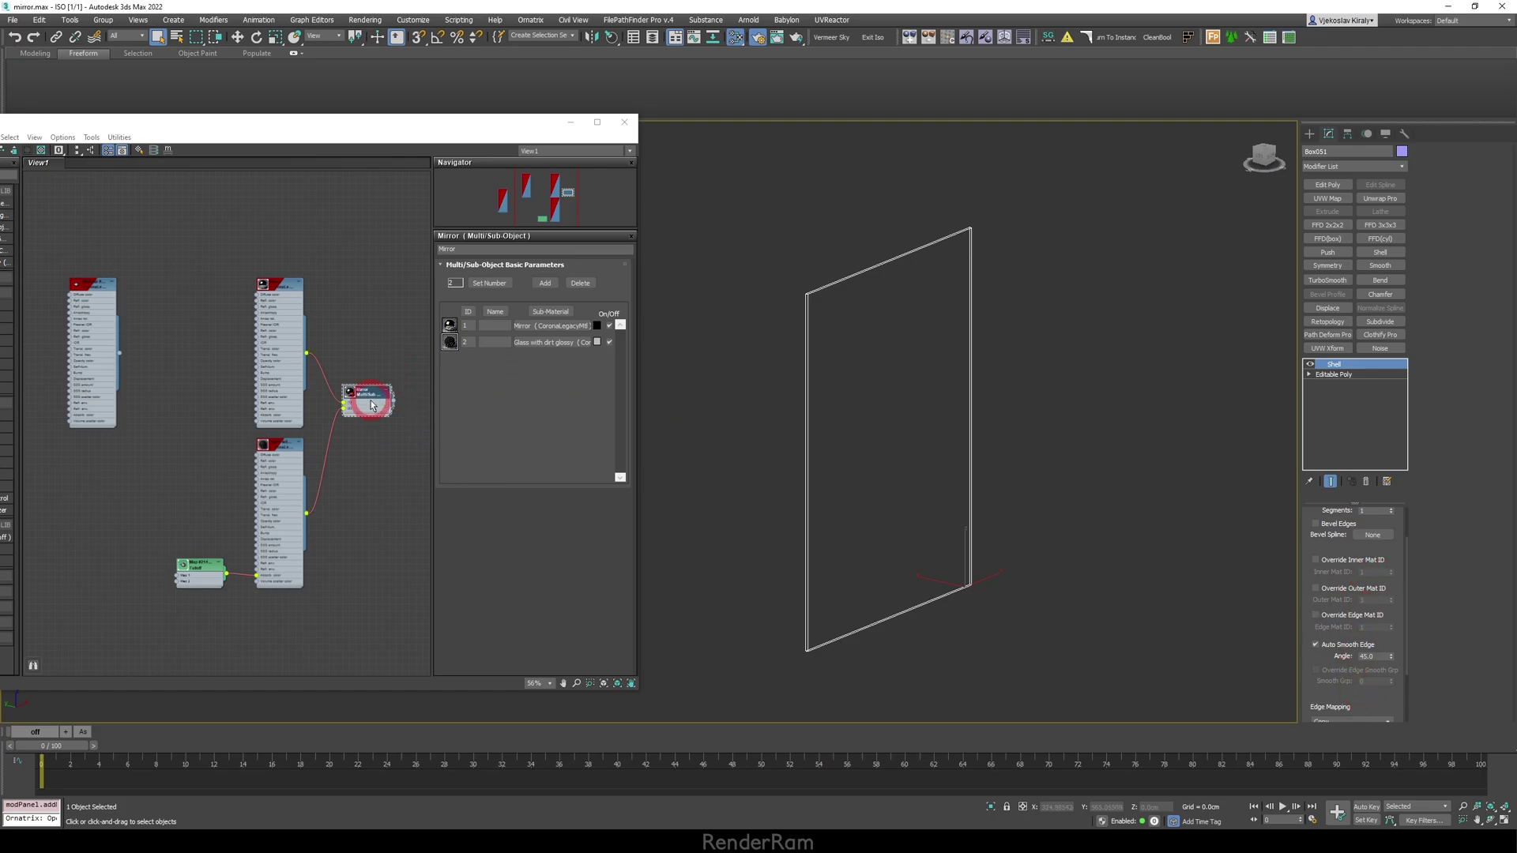
pyautogui.moveTo(372, 405)
pyautogui.mouseDown()
pyautogui.moveTo(407, 395)
pyautogui.moveTo(367, 396)
pyautogui.mouseUp()
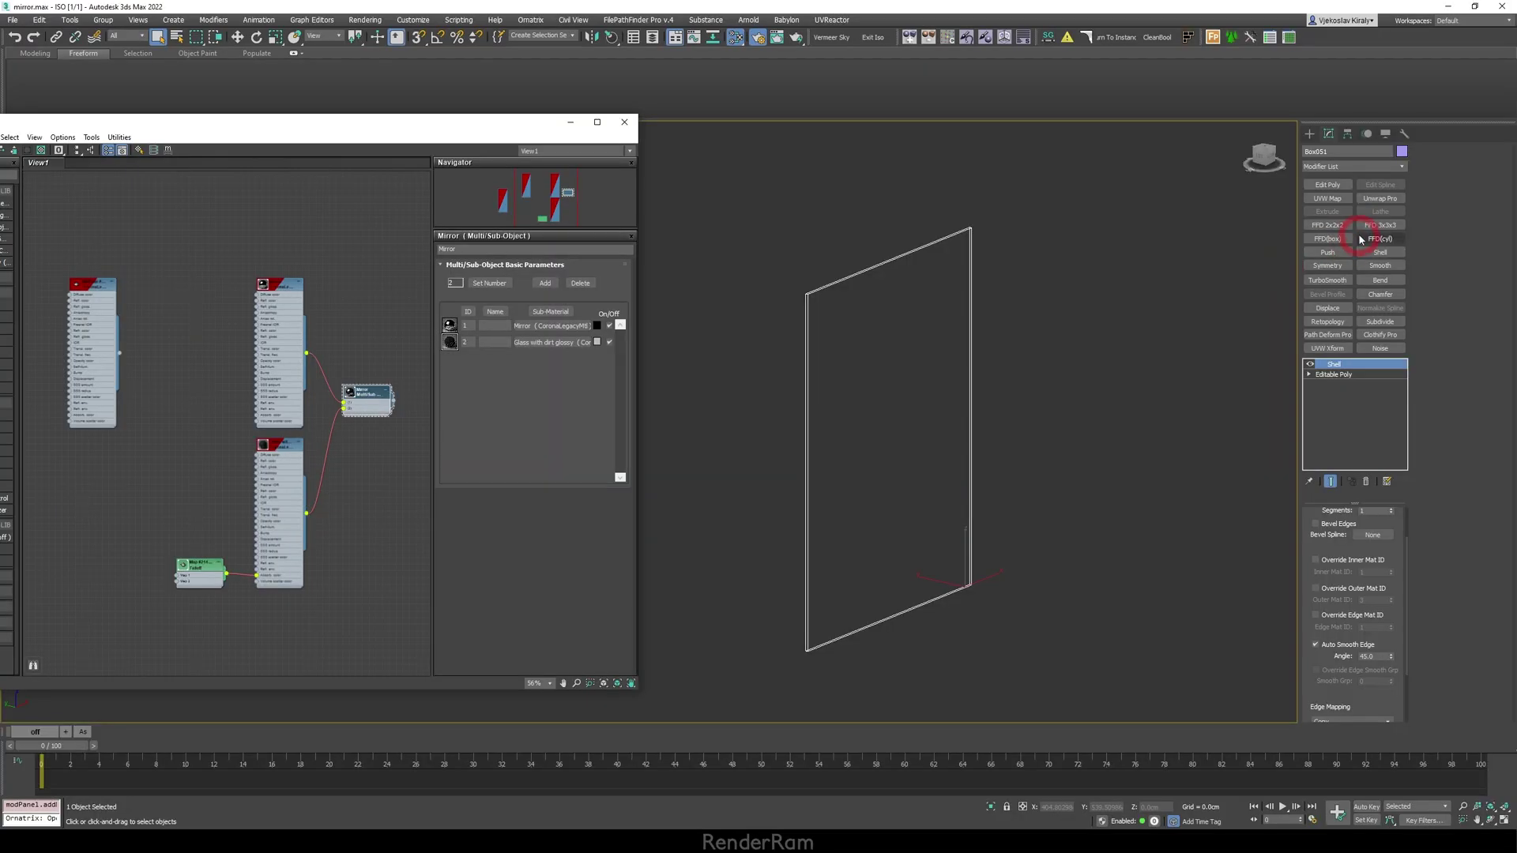
# Step: Add an Edit Poly modifier and set the panel's front polygon to material ID 1
pyautogui.click(1327, 184)
pyautogui.keyDown('alt'); pyautogui.moveTo(745, 355); pyautogui.dragTo(1223, 504, button='middle'); pyautogui.keyUp('alt')
pyautogui.press('4')
pyautogui.click(887, 379)
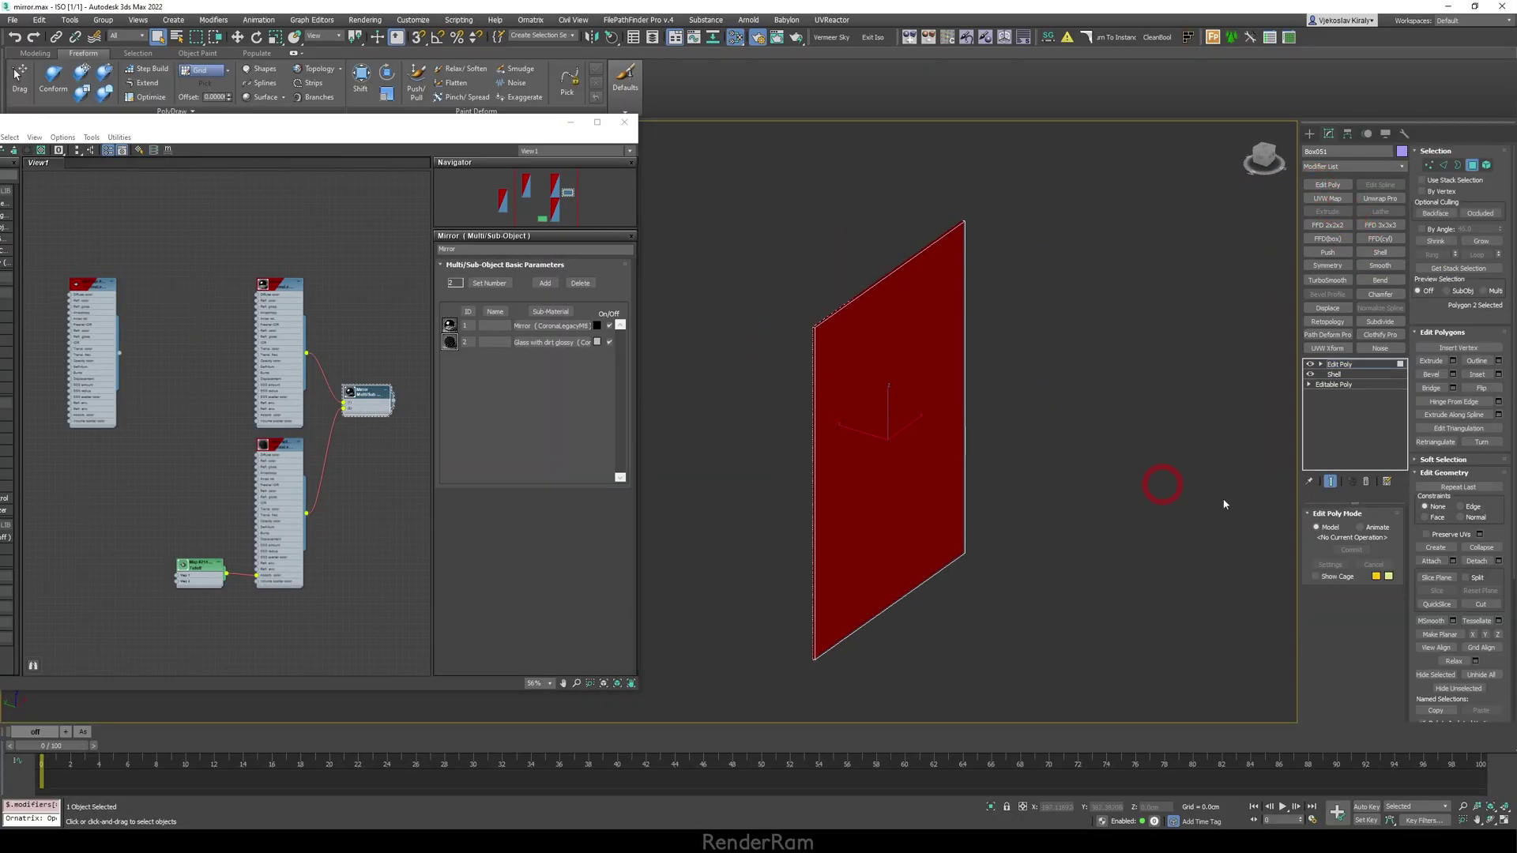
pyautogui.moveTo(1429, 654); pyautogui.dragTo(1415, 467)
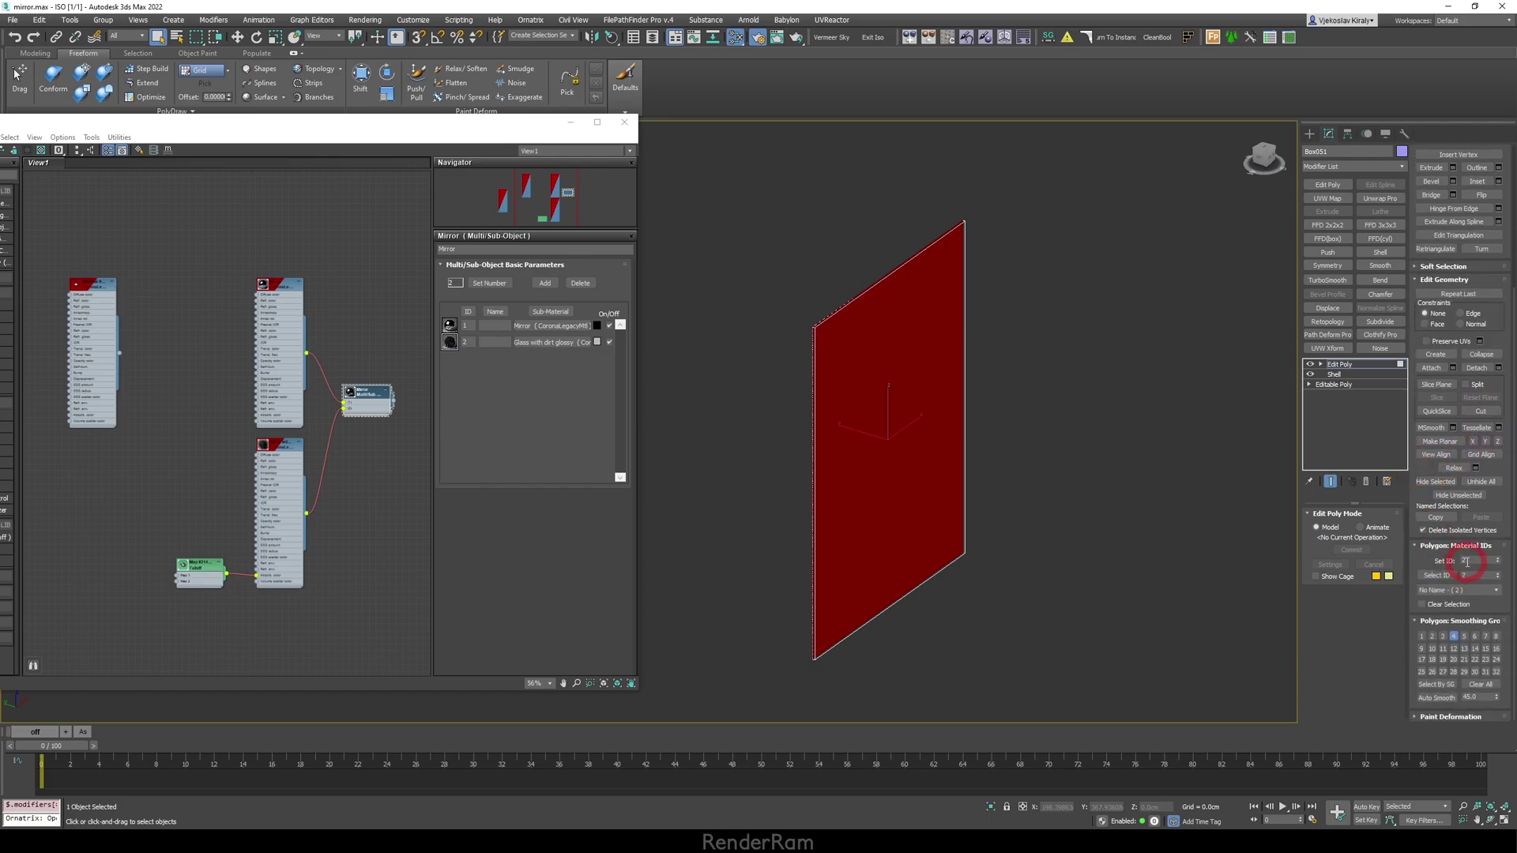
pyautogui.press('BackSpace')
pyautogui.write('1')
# Step: Select the panel's ID 2 face and flip its normals
pyautogui.scroll(4, 281, 298)
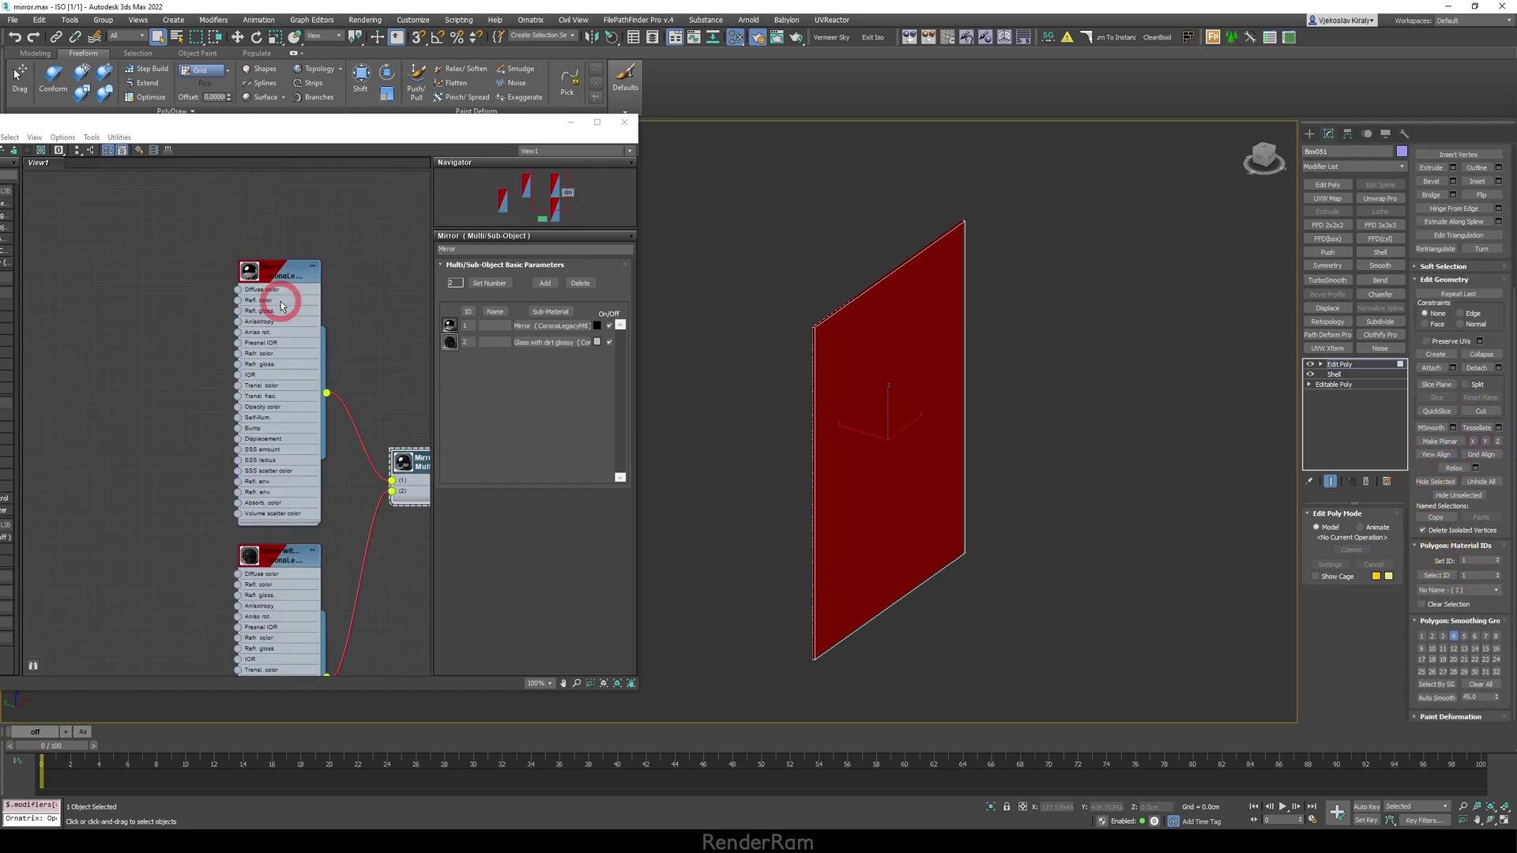
pyautogui.moveTo(315, 339); pyautogui.dragTo(240, 216, button='middle')
pyautogui.scroll(-3, 240, 216)
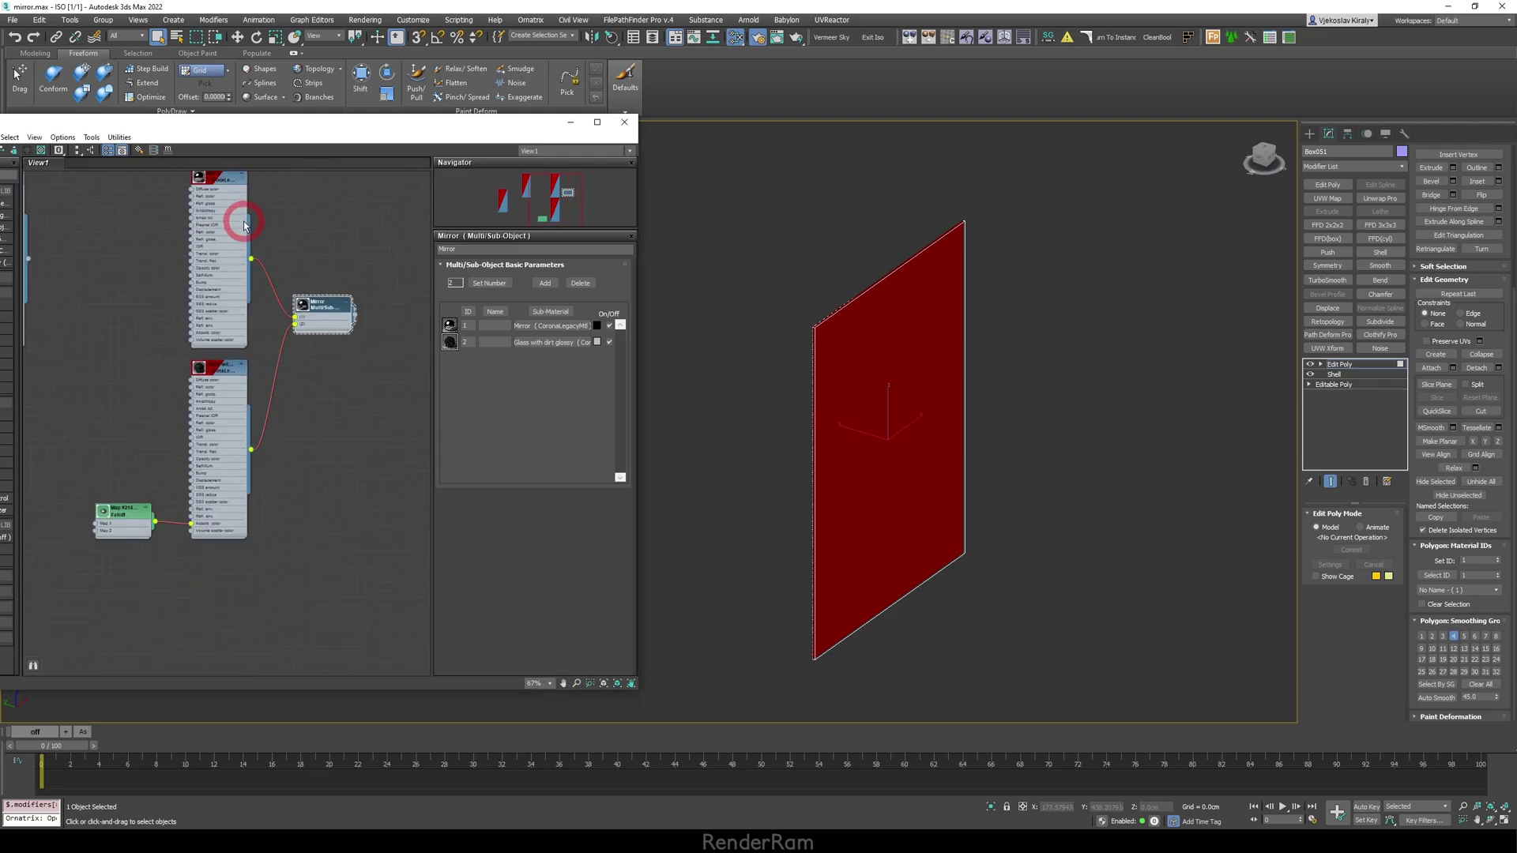
pyautogui.click(921, 389)
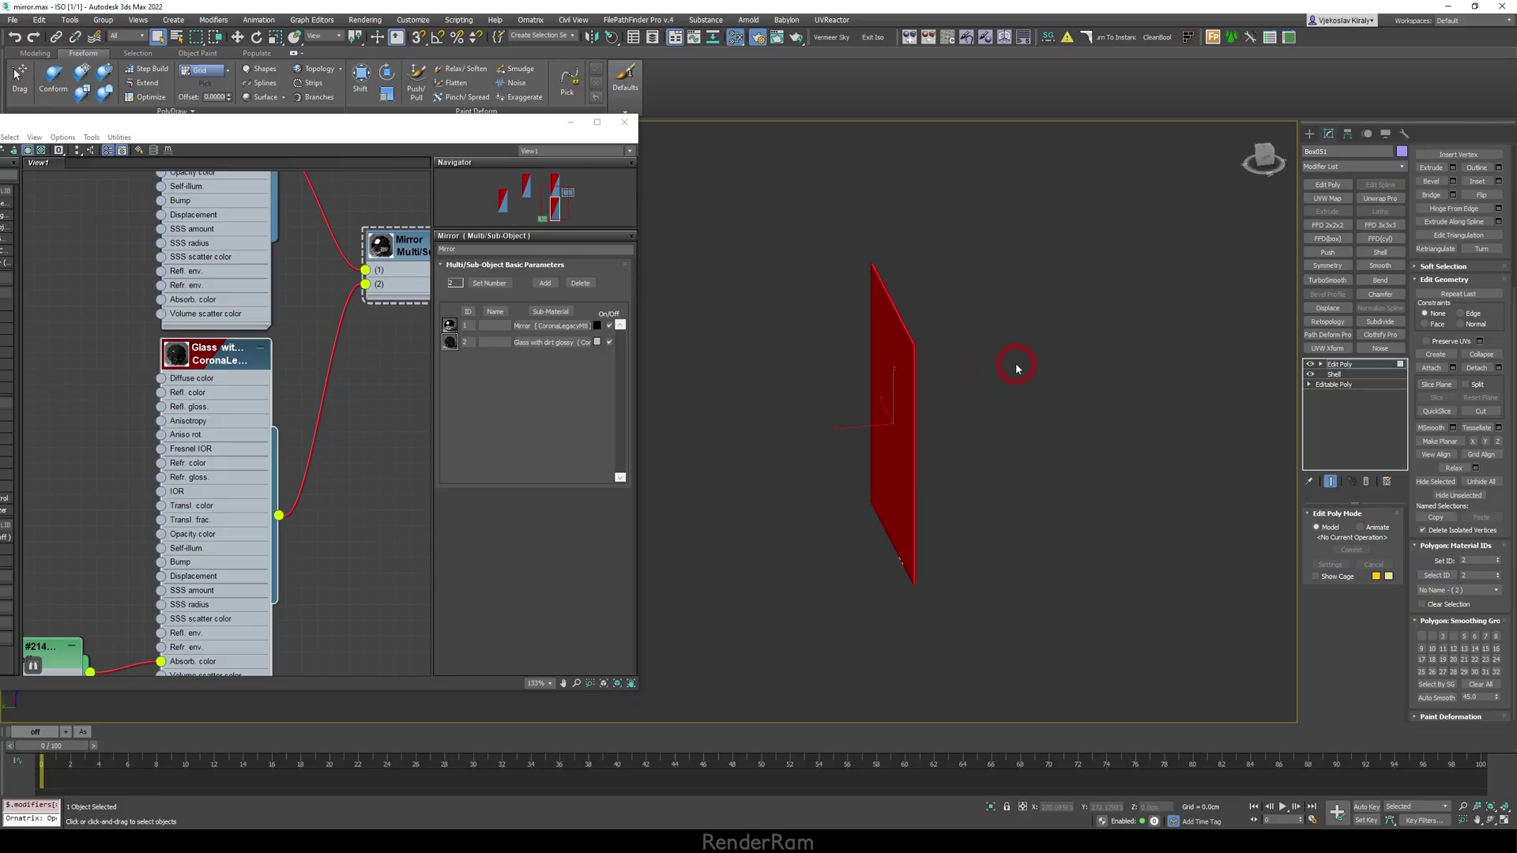
pyautogui.keyDown('alt'); pyautogui.moveTo(883, 376); pyautogui.dragTo(773, 413, button='middle'); pyautogui.keyUp('alt')
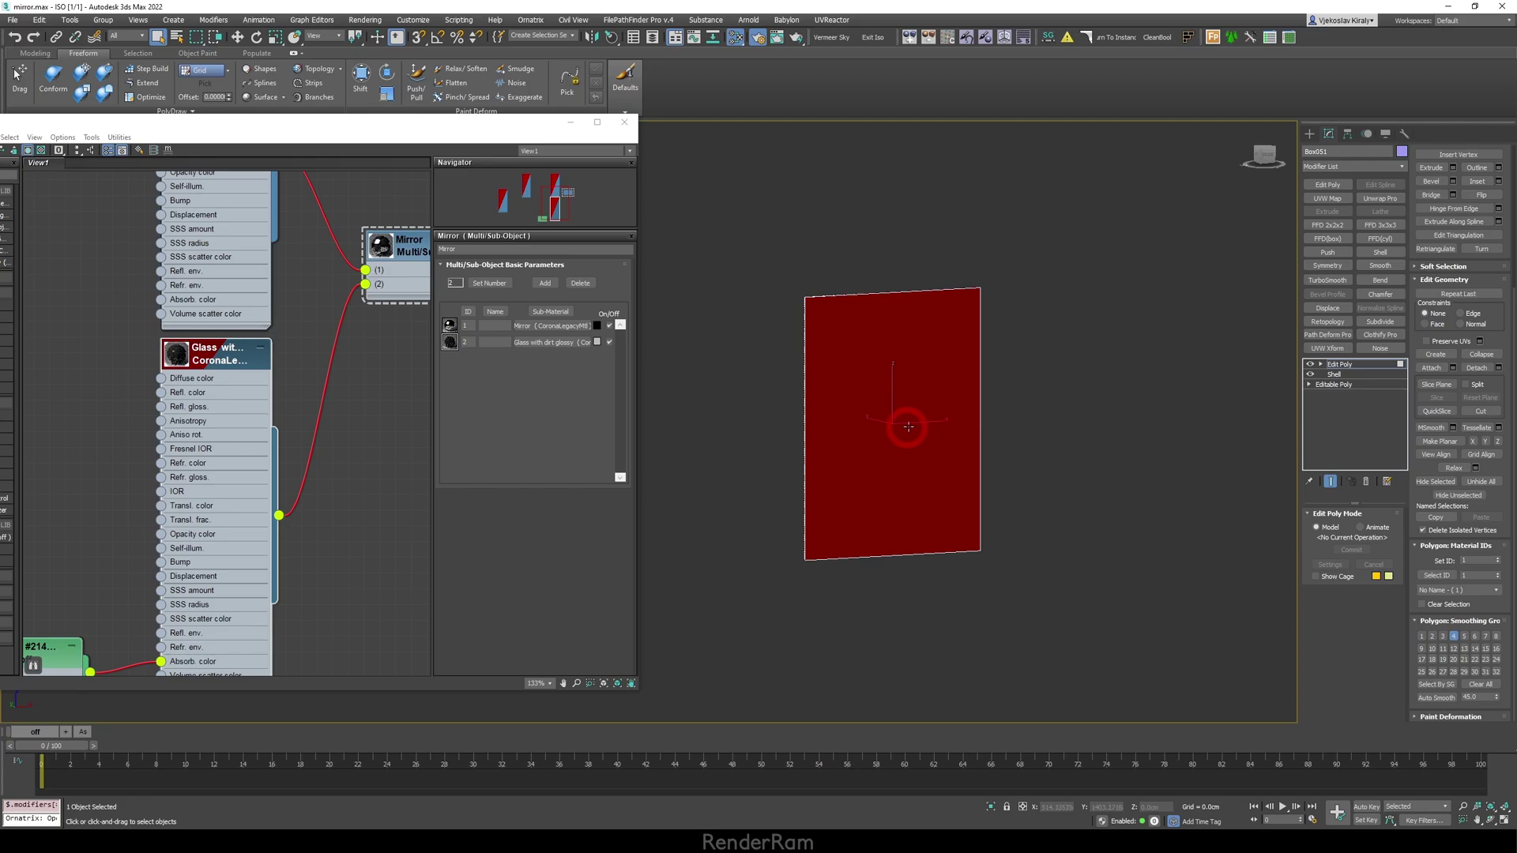
pyautogui.click(1481, 197)
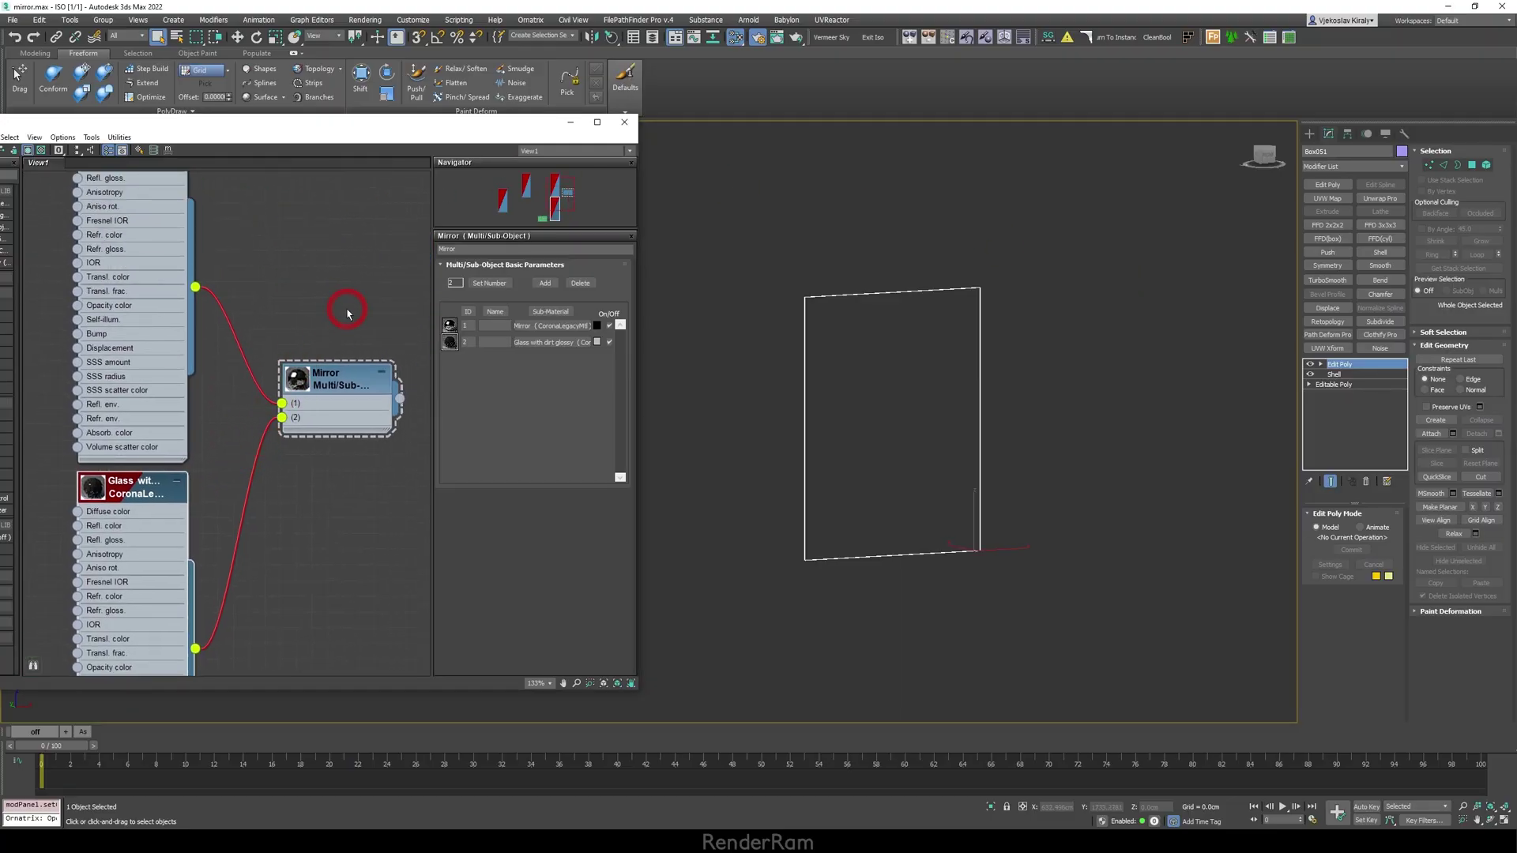
# Step: Move the Slate editor and inspect the mirror's sub-material nodes and their reflection parameters
pyautogui.scroll(-2, 345, 362)
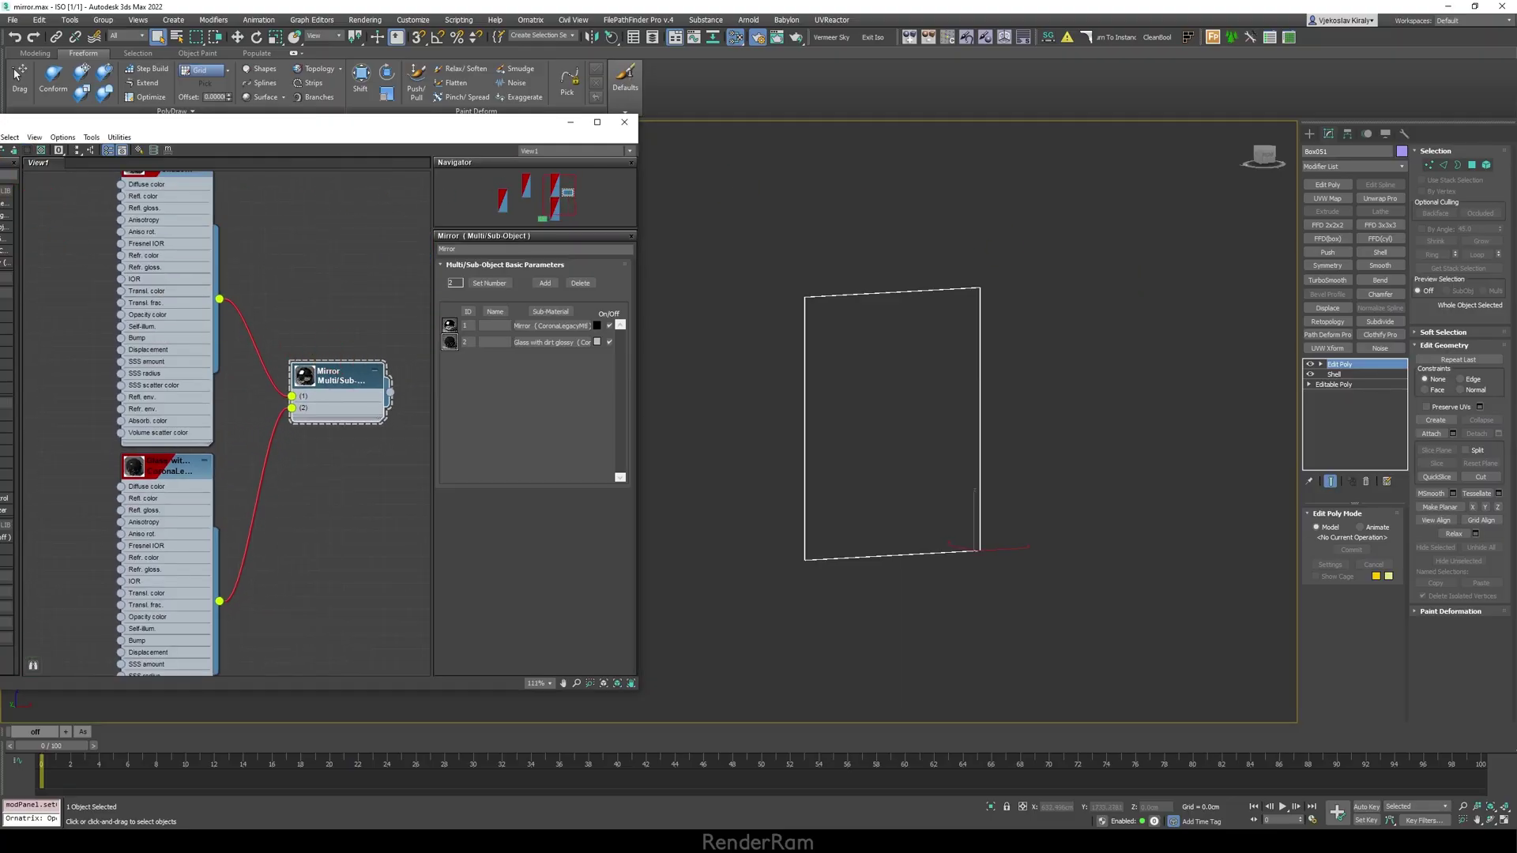
pyautogui.moveTo(276, 126); pyautogui.dragTo(405, 131)
pyautogui.scroll(-2, 383, 298)
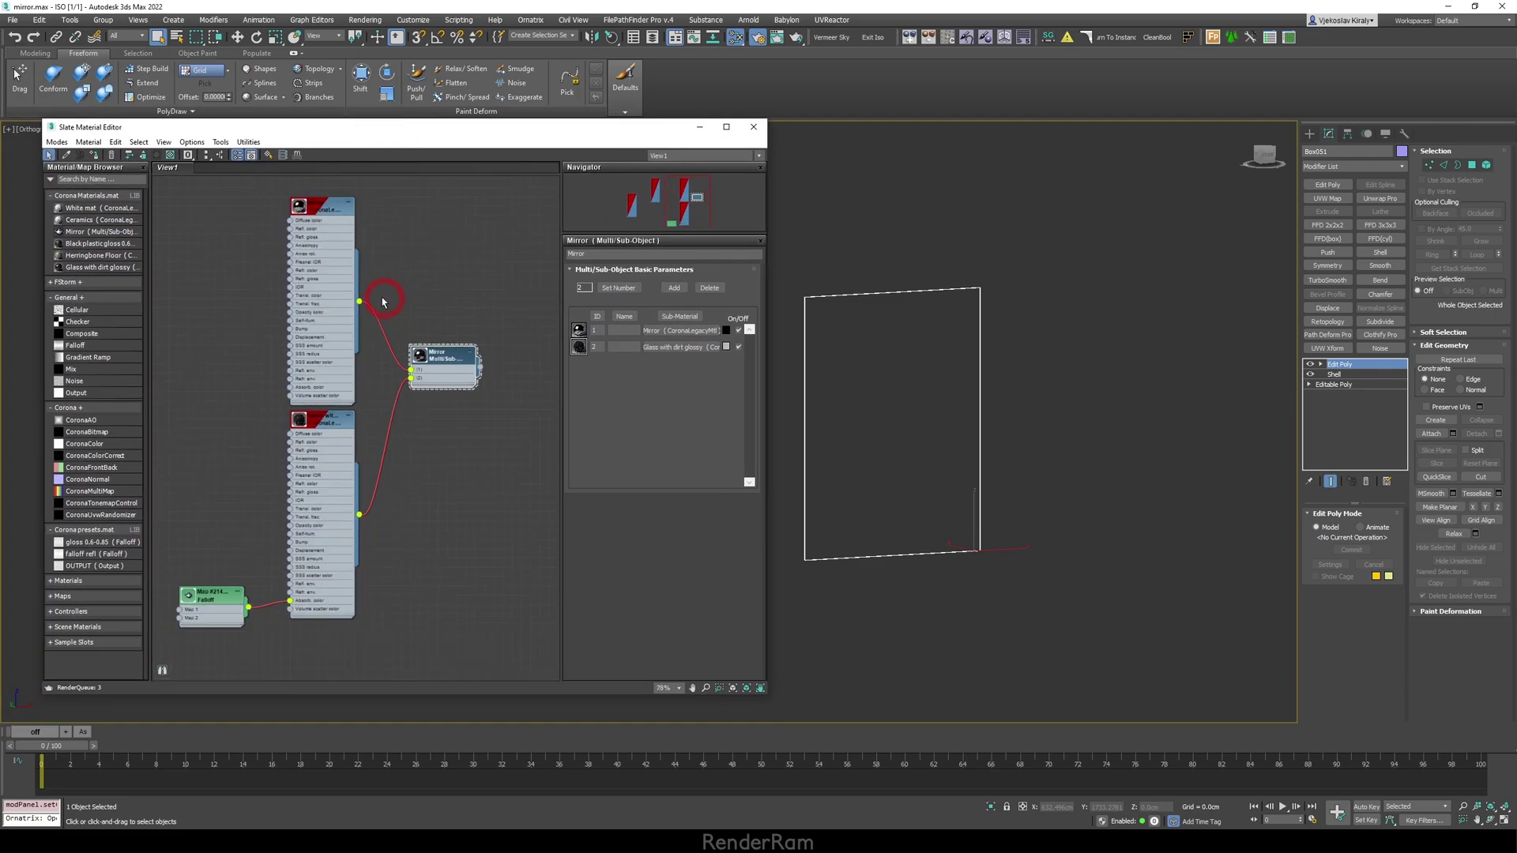
pyautogui.doubleClick(399, 256)
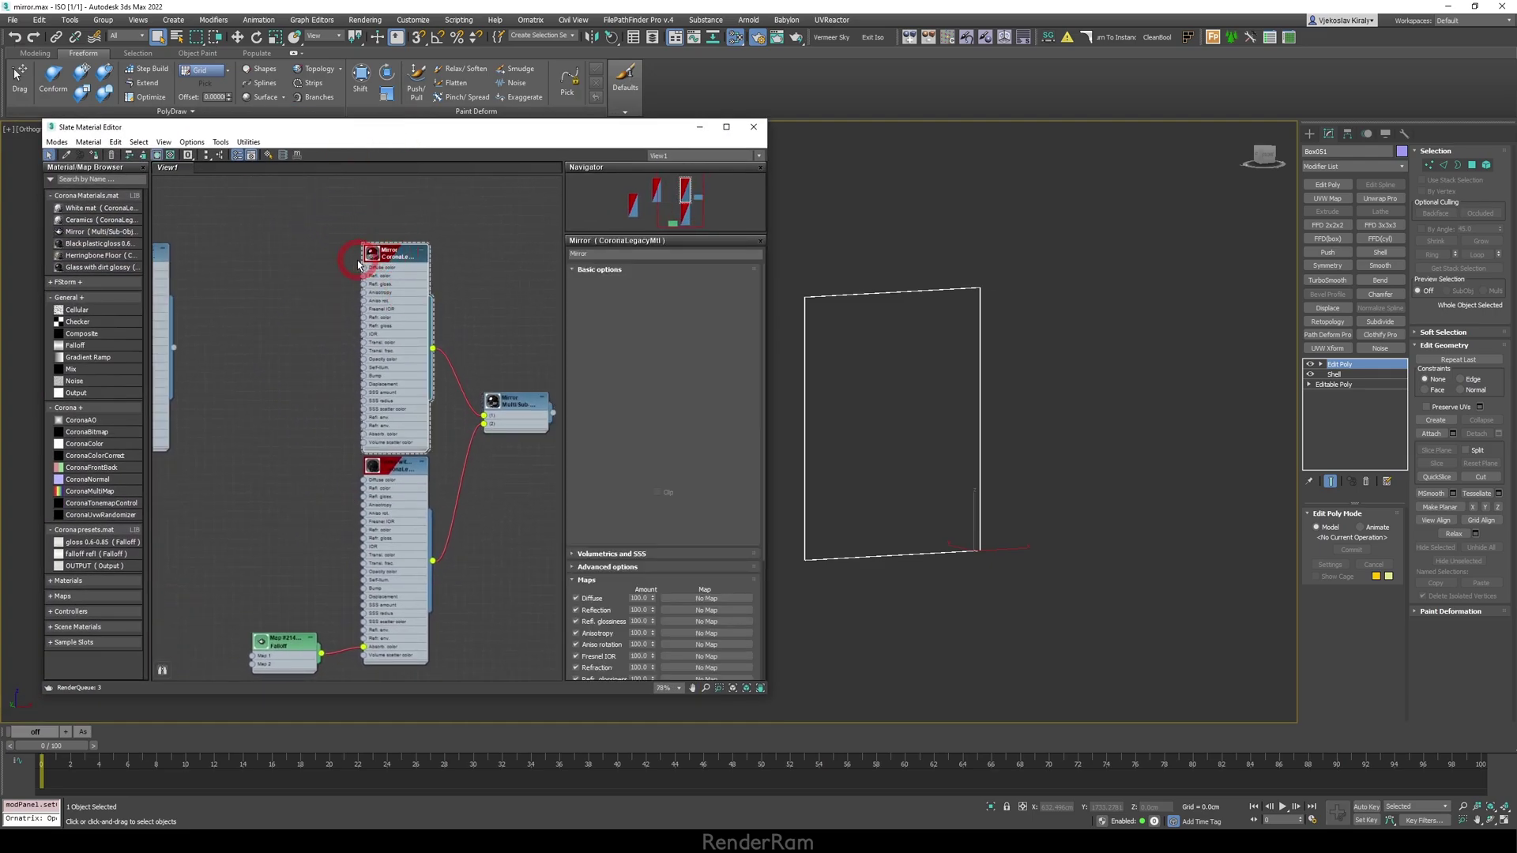
pyautogui.click(372, 276)
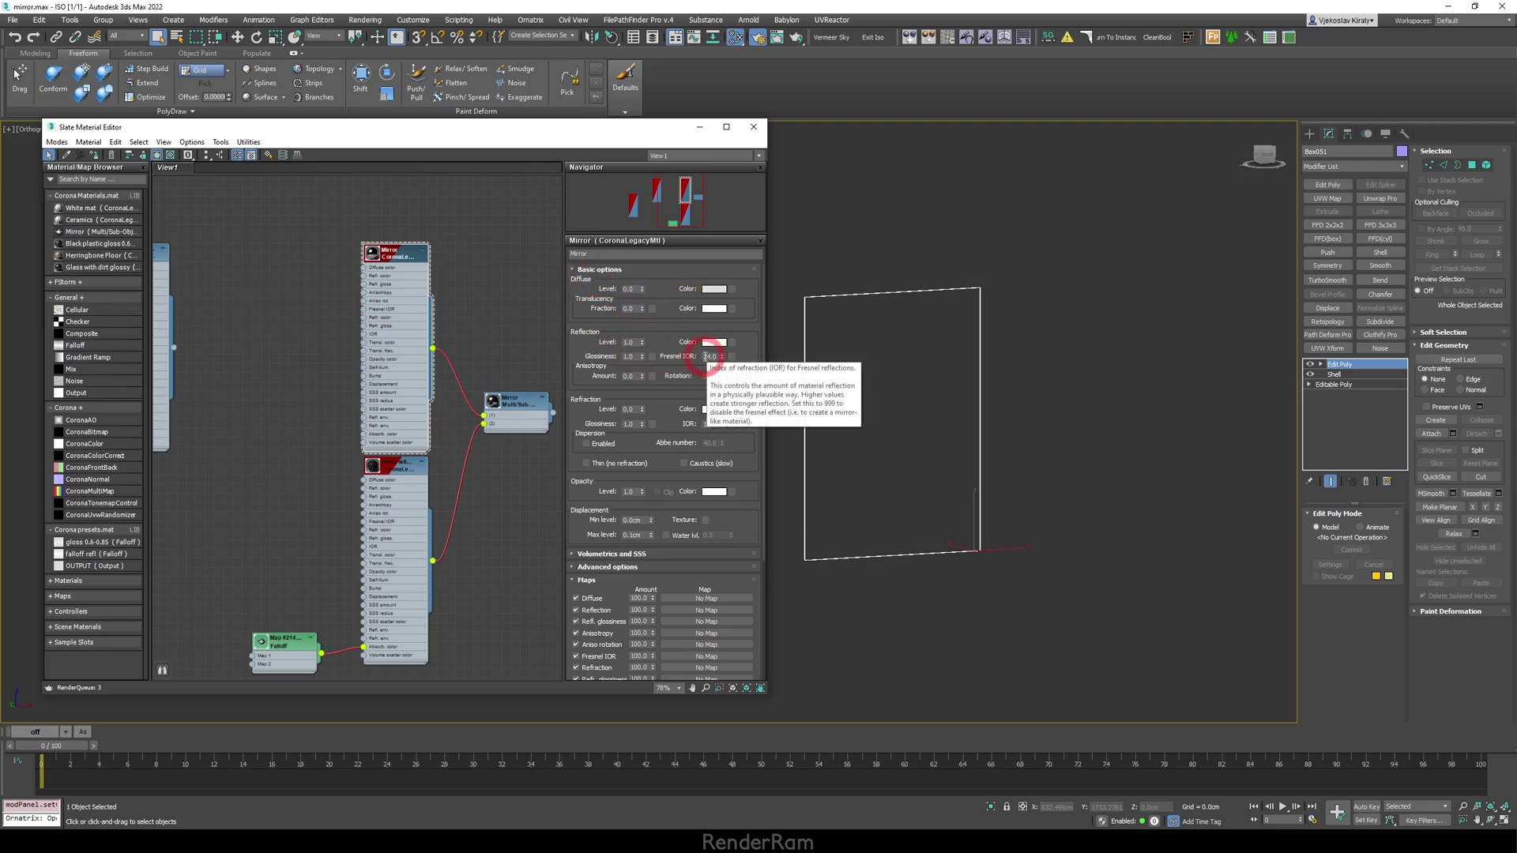
pyautogui.click(357, 347)
pyautogui.moveTo(159, 289); pyautogui.dragTo(241, 287, button='middle')
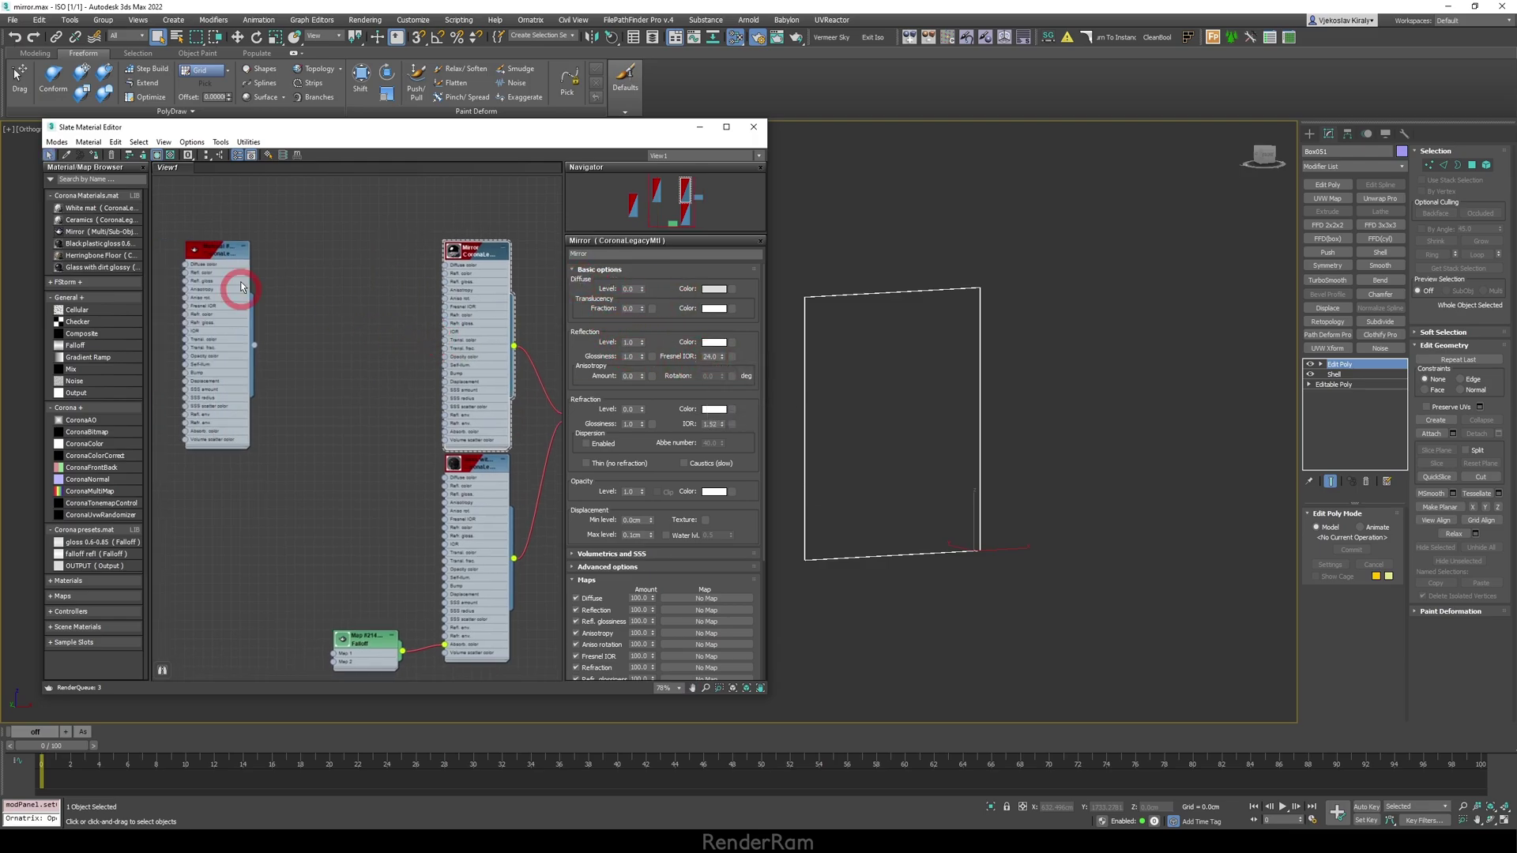
pyautogui.doubleClick(215, 258)
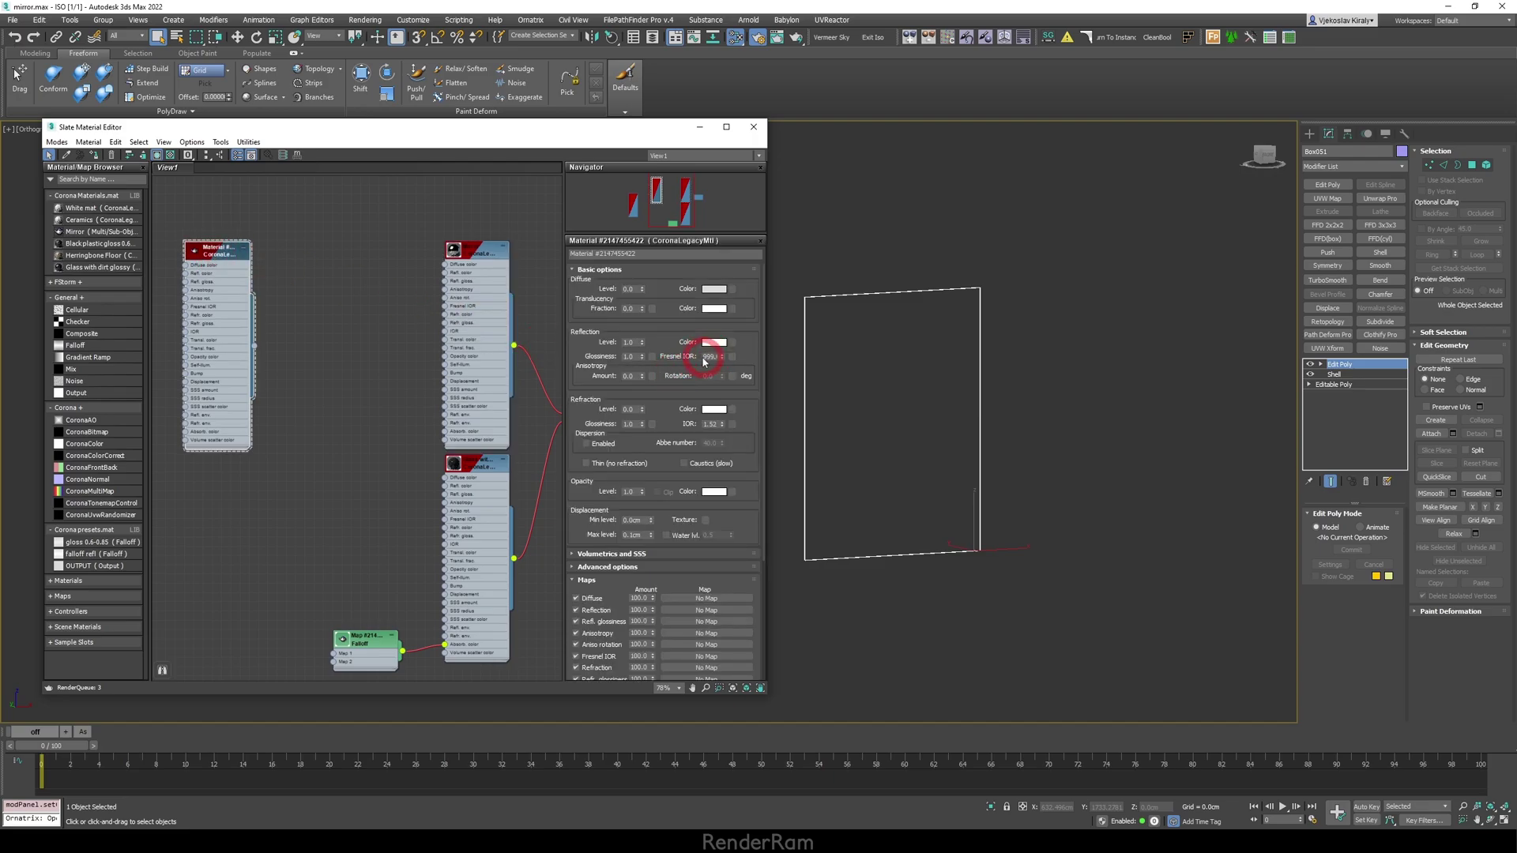
# Step: Load the Mirror material's parameters and edit its Fresnel IOR of 24.0
pyautogui.moveTo(440, 327); pyautogui.dragTo(303, 312, button='middle')
pyautogui.click(324, 250)
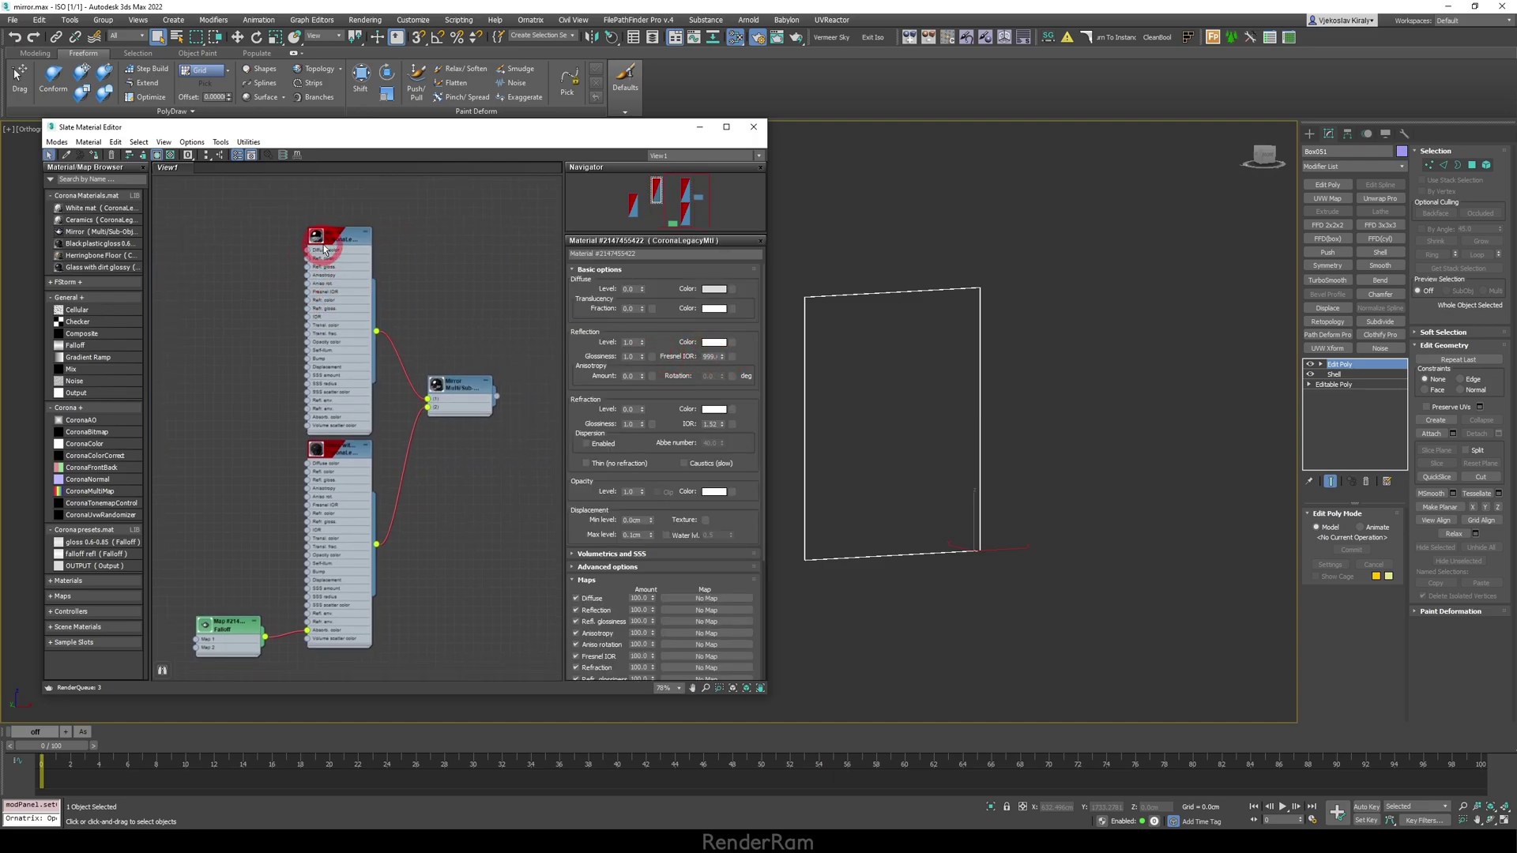
pyautogui.doubleClick(334, 242)
pyautogui.click(710, 356)
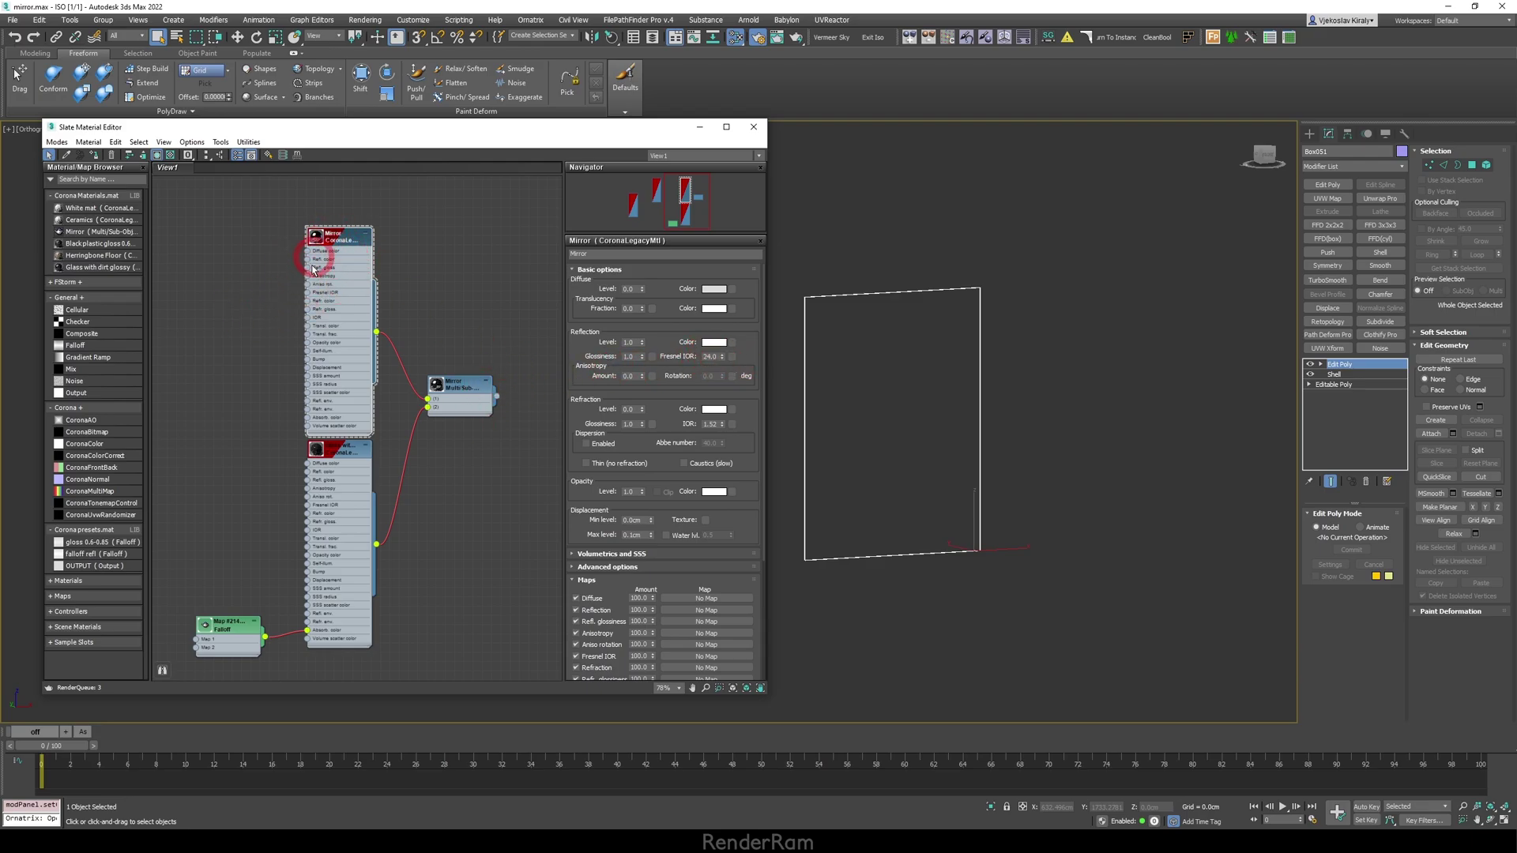
# Step: Show the Glass with dirt glossy settings and compare the interactive render against the stored one
pyautogui.doubleClick(343, 451)
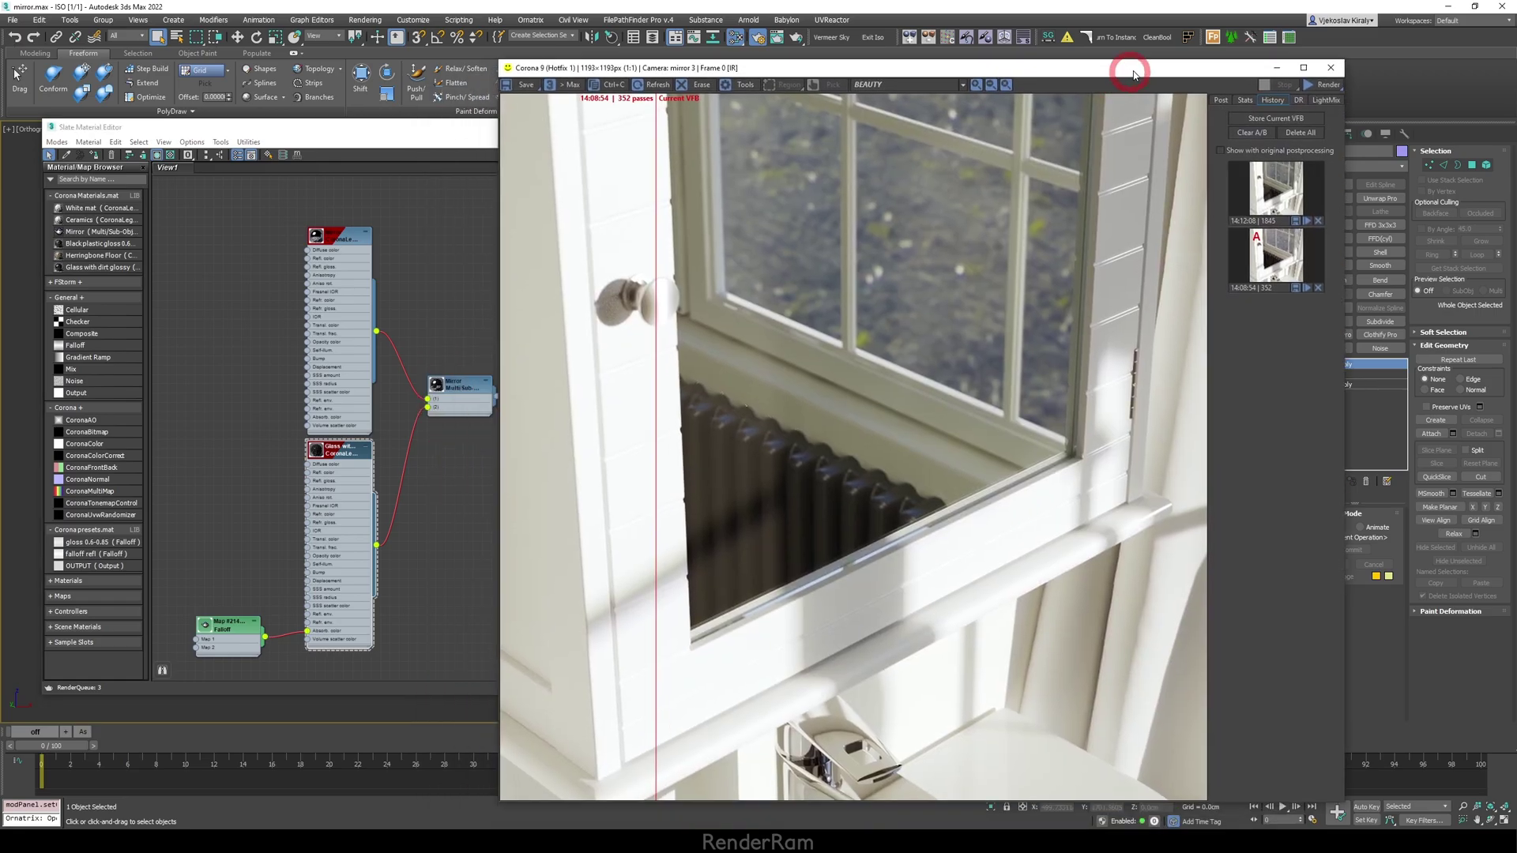
pyautogui.moveTo(1127, 61); pyautogui.dragTo(1179, 63)
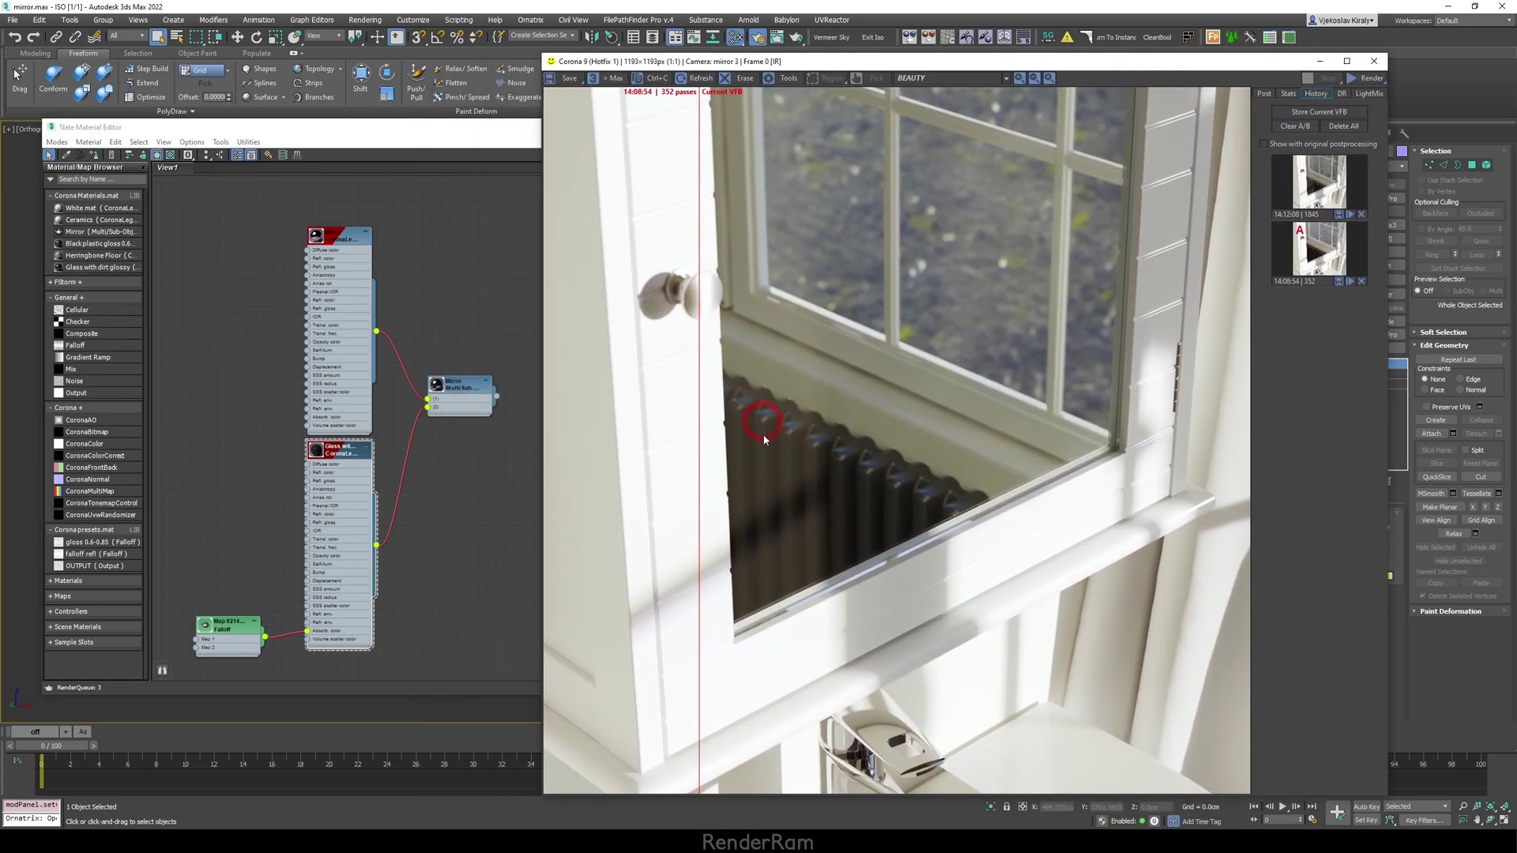
pyautogui.moveTo(700, 504)
pyautogui.mouseDown()
pyautogui.moveTo(921, 508)
pyautogui.moveTo(698, 486)
pyautogui.mouseUp()
pyautogui.click(341, 451)
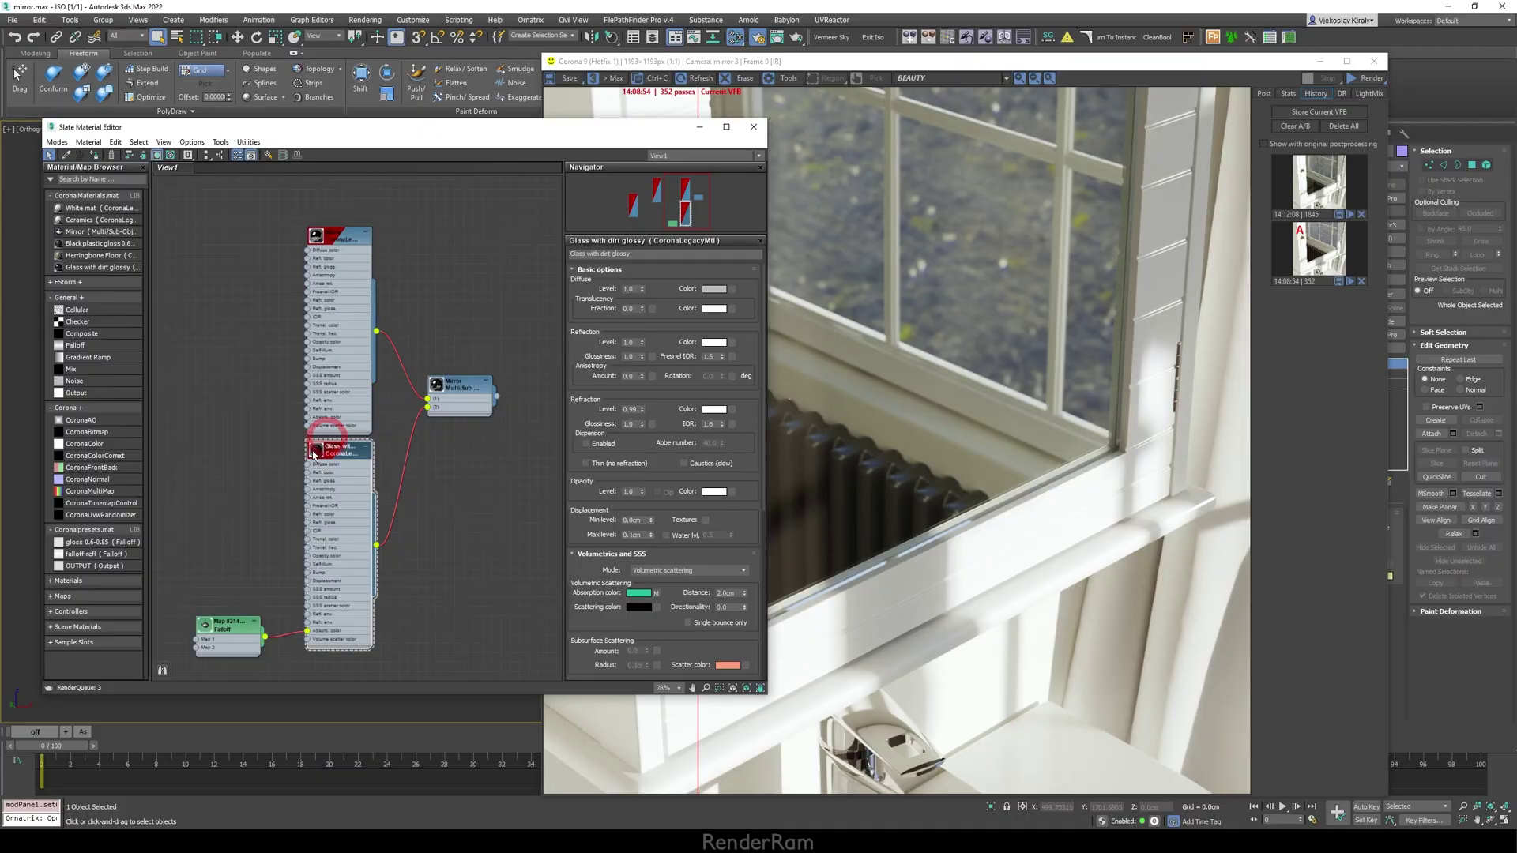
# Step: Inspect the Falloff map's colour settings and move its node up slightly
pyautogui.scroll(2, 381, 379)
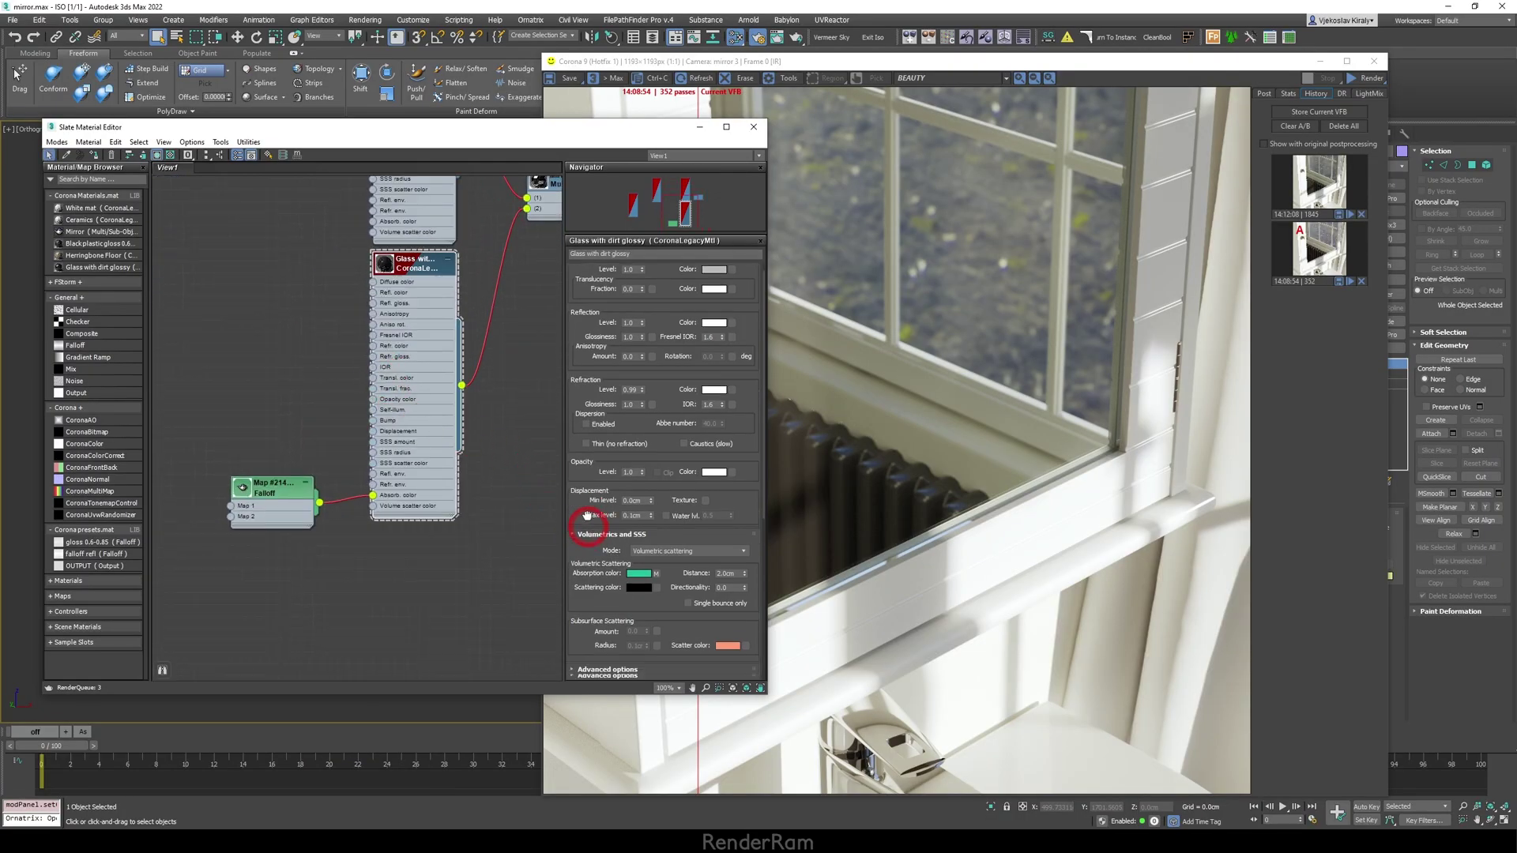
pyautogui.scroll(-3, 600, 537)
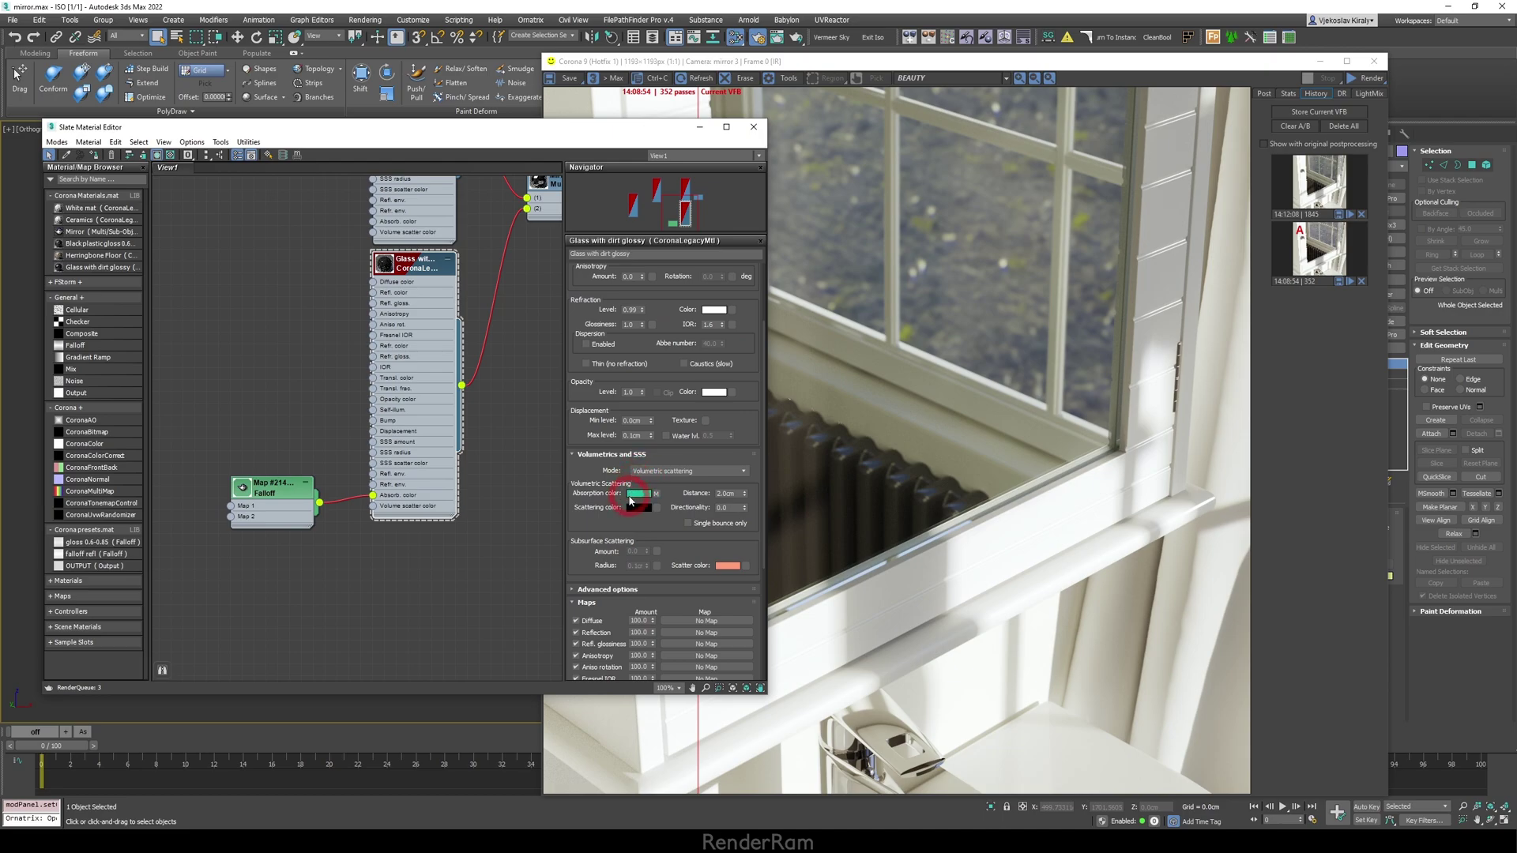
pyautogui.click(262, 497)
pyautogui.doubleClick(282, 496)
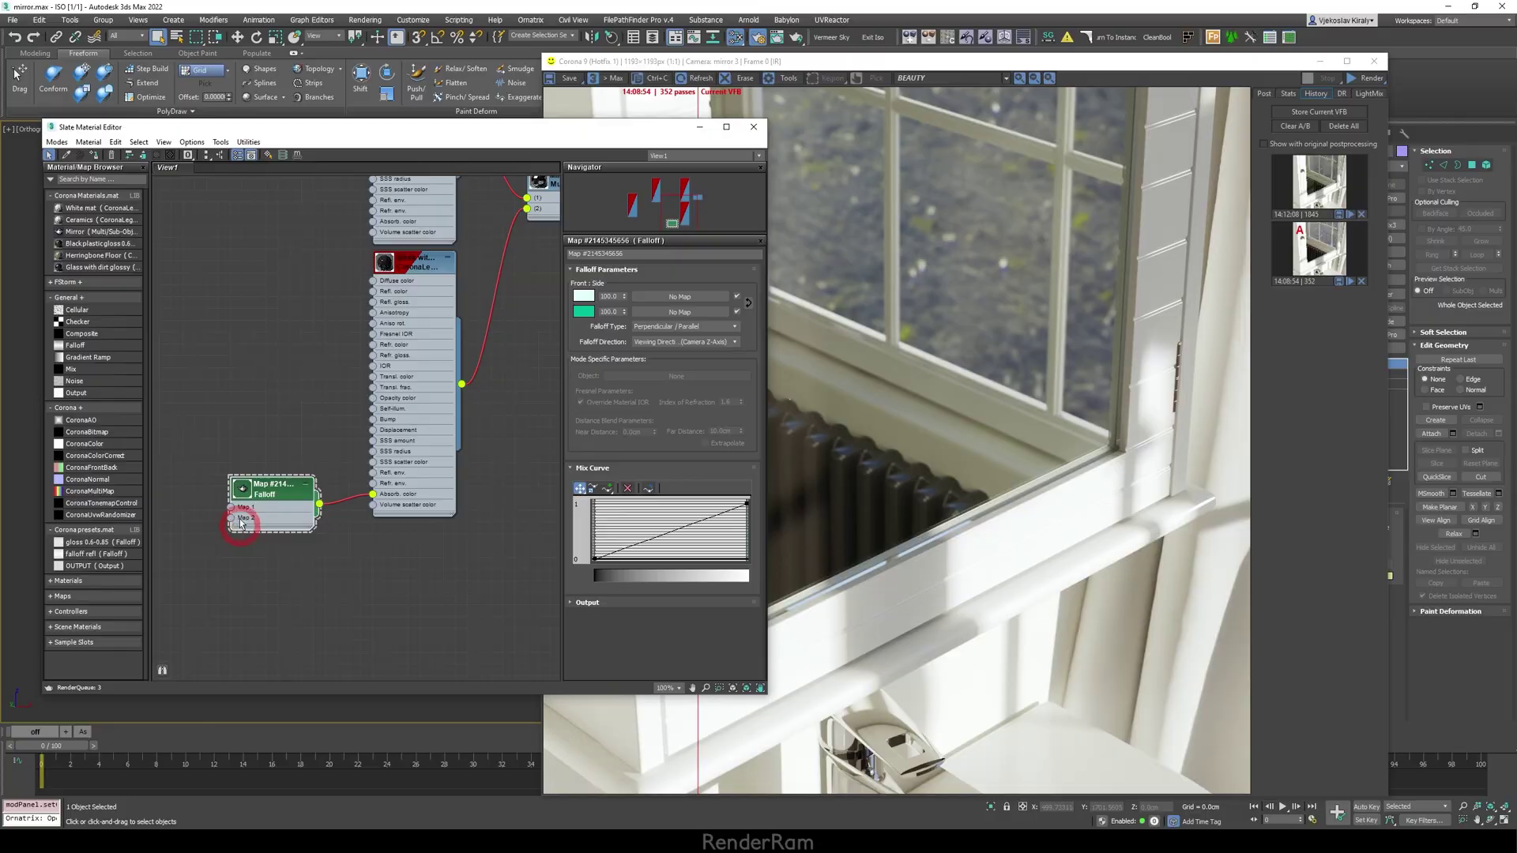
pyautogui.moveTo(272, 494); pyautogui.dragTo(266, 462)
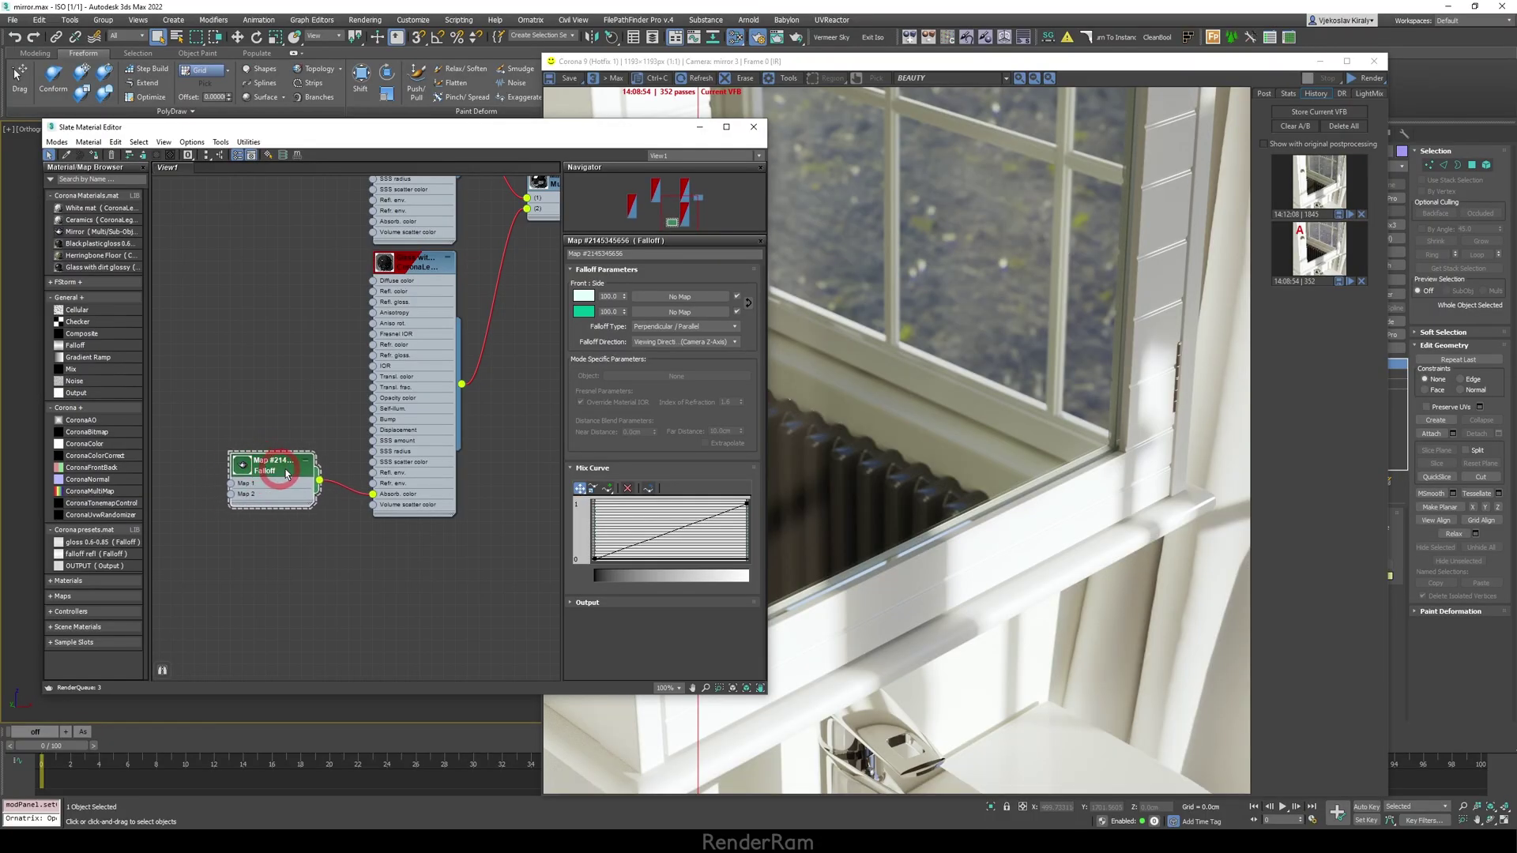
pyautogui.click(270, 470)
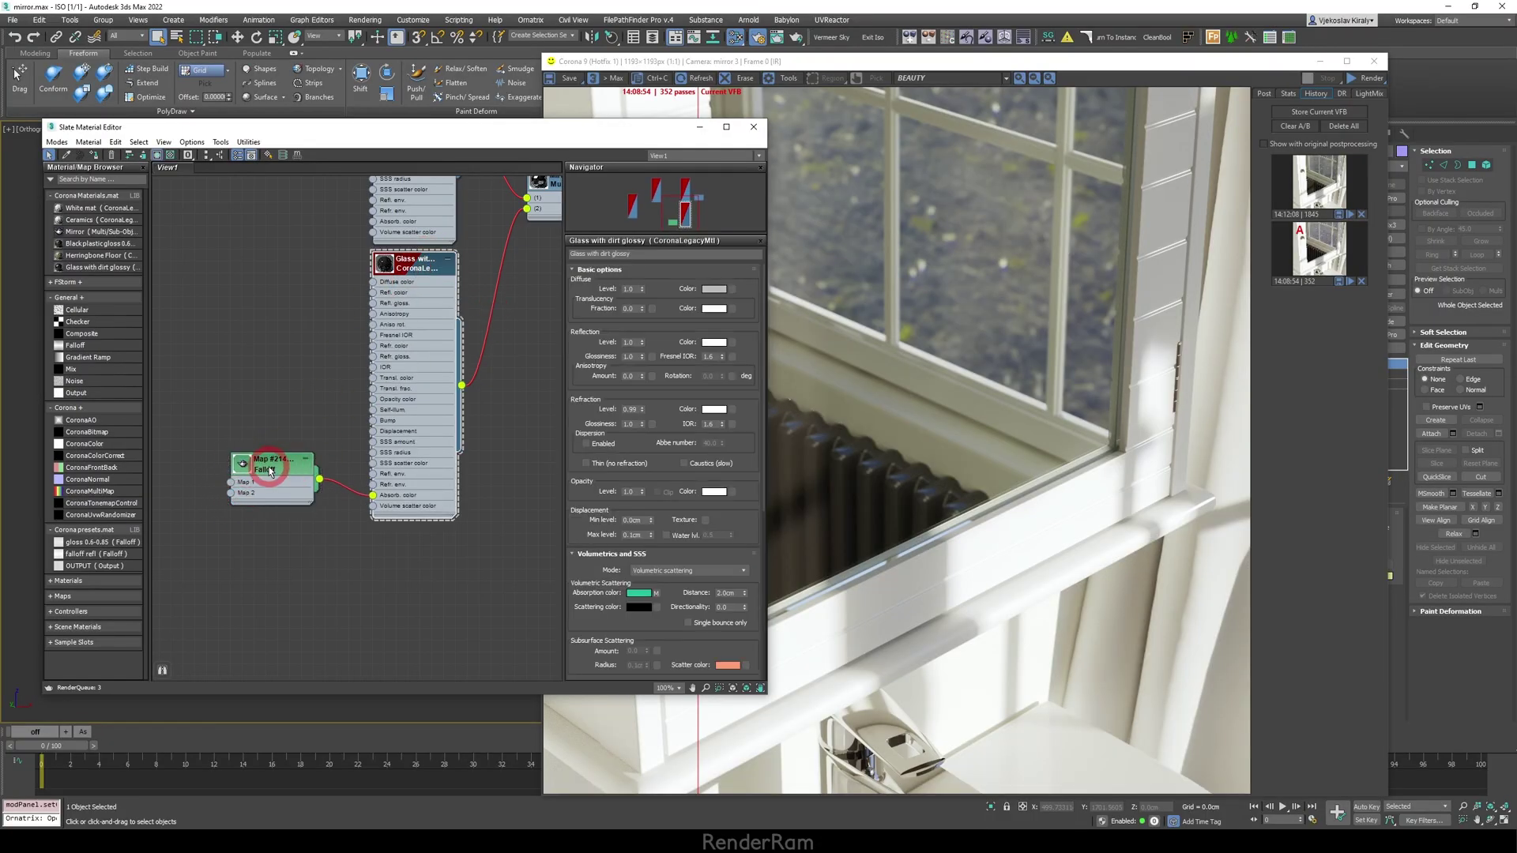
# Step: Edit the glass's volumetric absorption Distance, then orbit and zoom the camera onto the mirror corner
pyautogui.moveTo(598, 563); pyautogui.dragTo(598, 520)
pyautogui.click(719, 550)
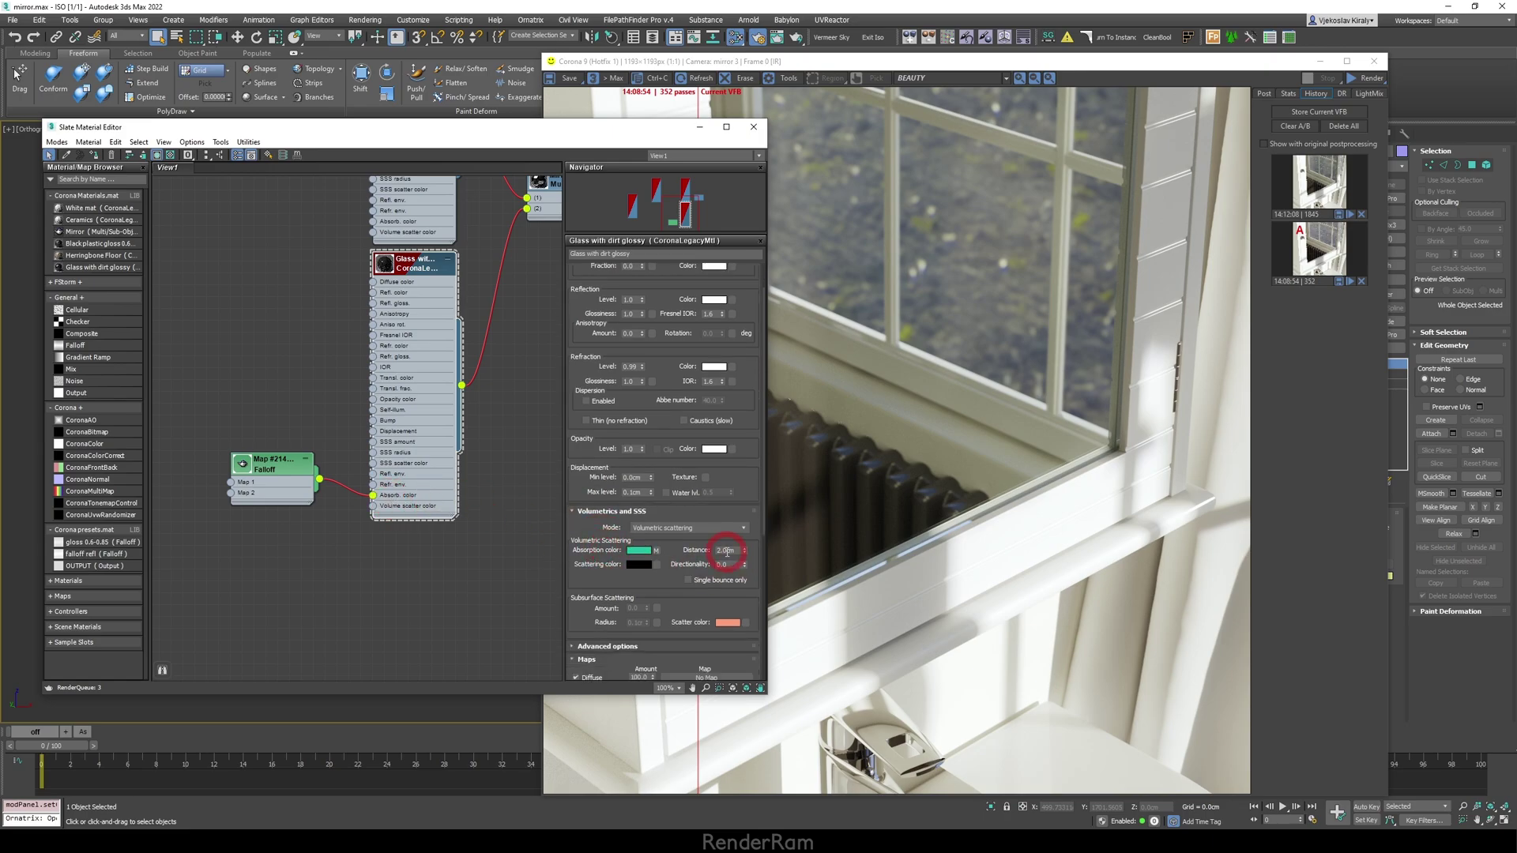
pyautogui.click(426, 164)
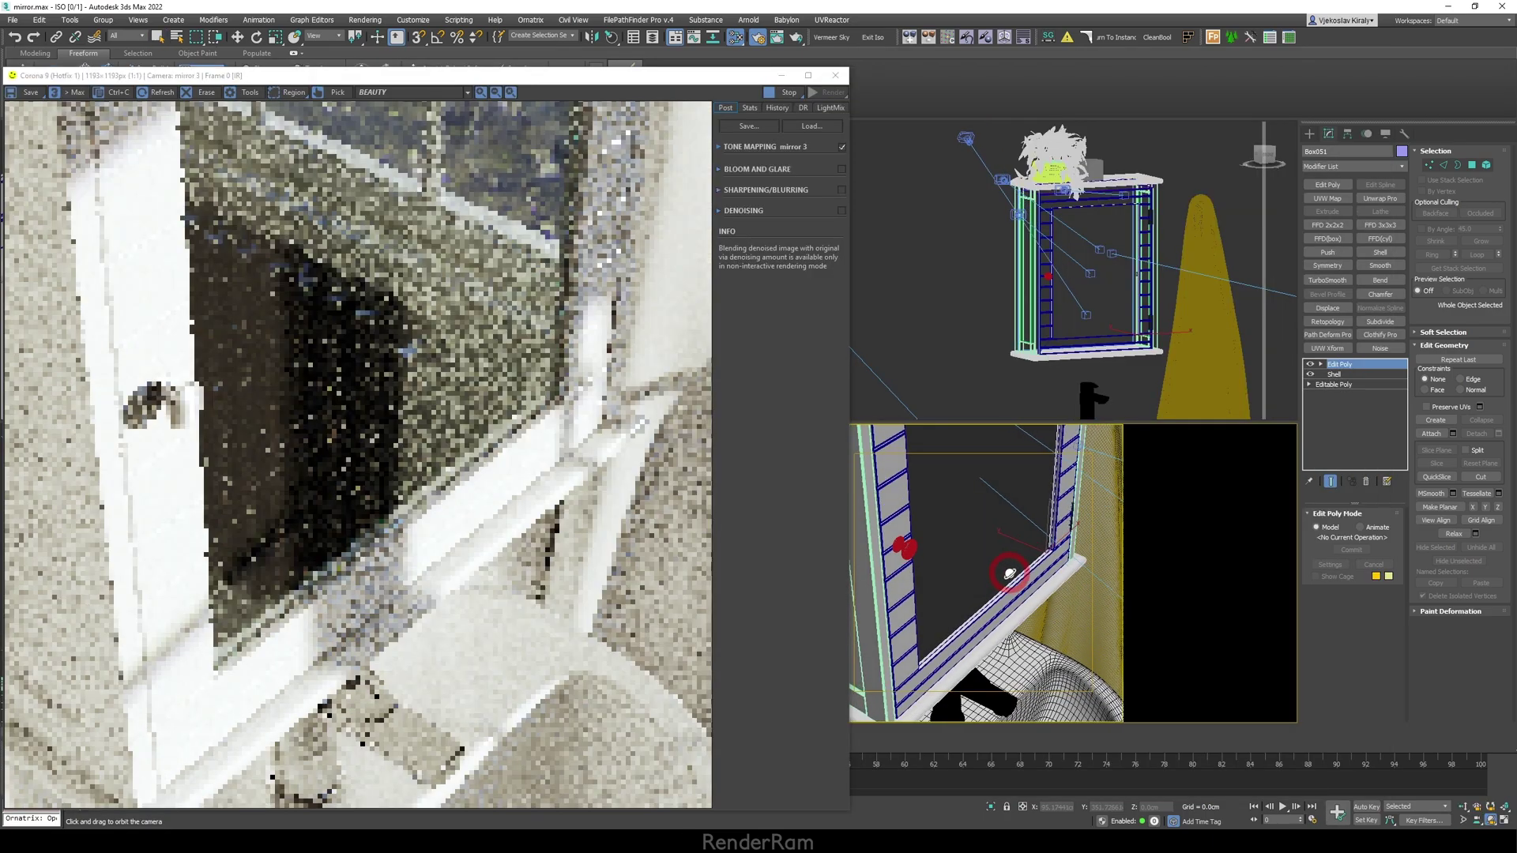
pyautogui.moveTo(1005, 569); pyautogui.dragTo(953, 564)
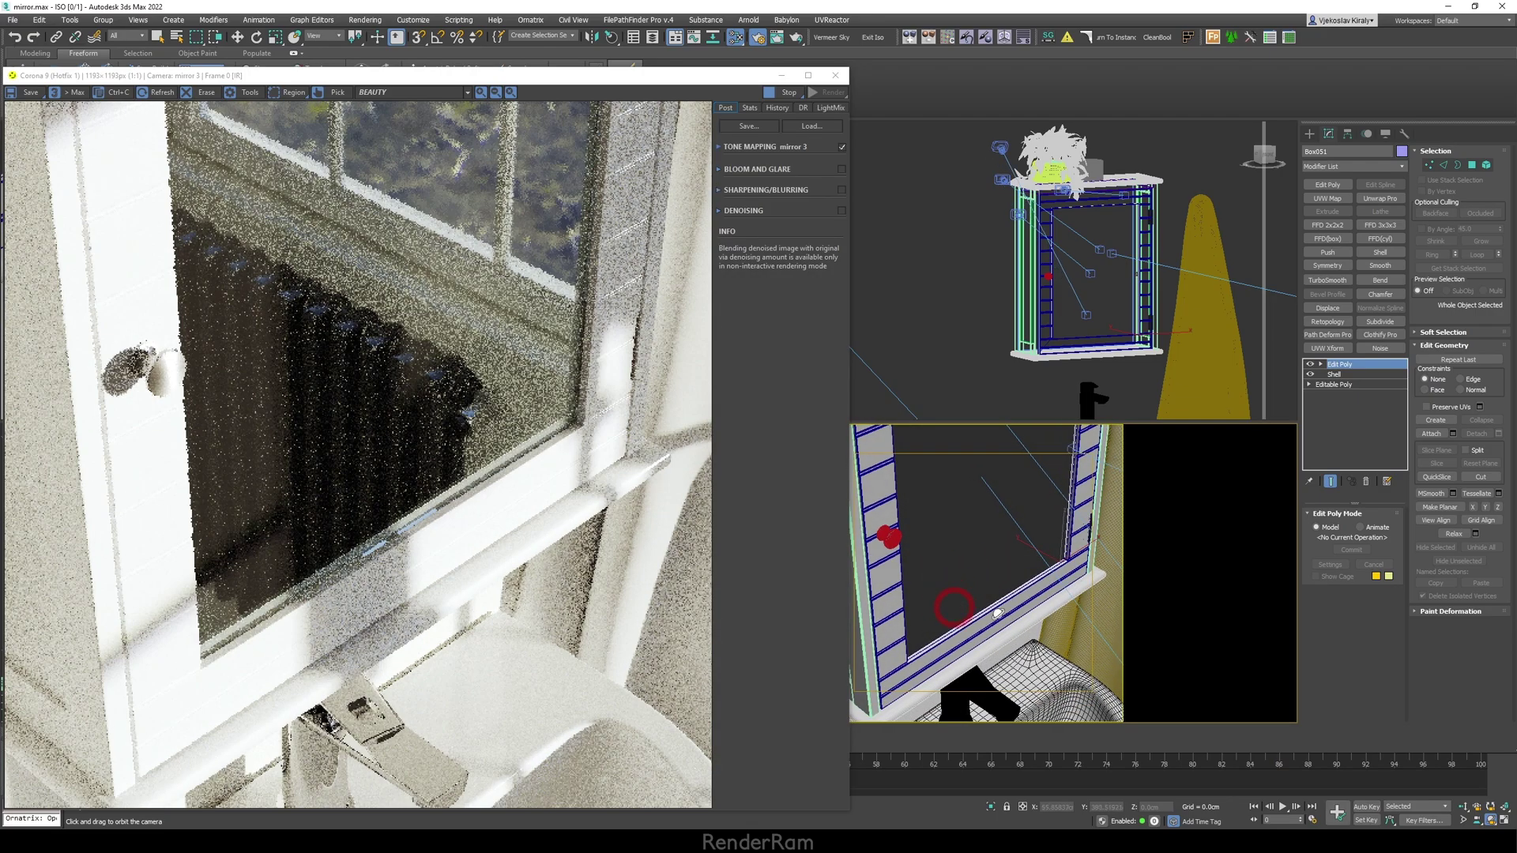
pyautogui.moveTo(972, 640); pyautogui.dragTo(965, 579)
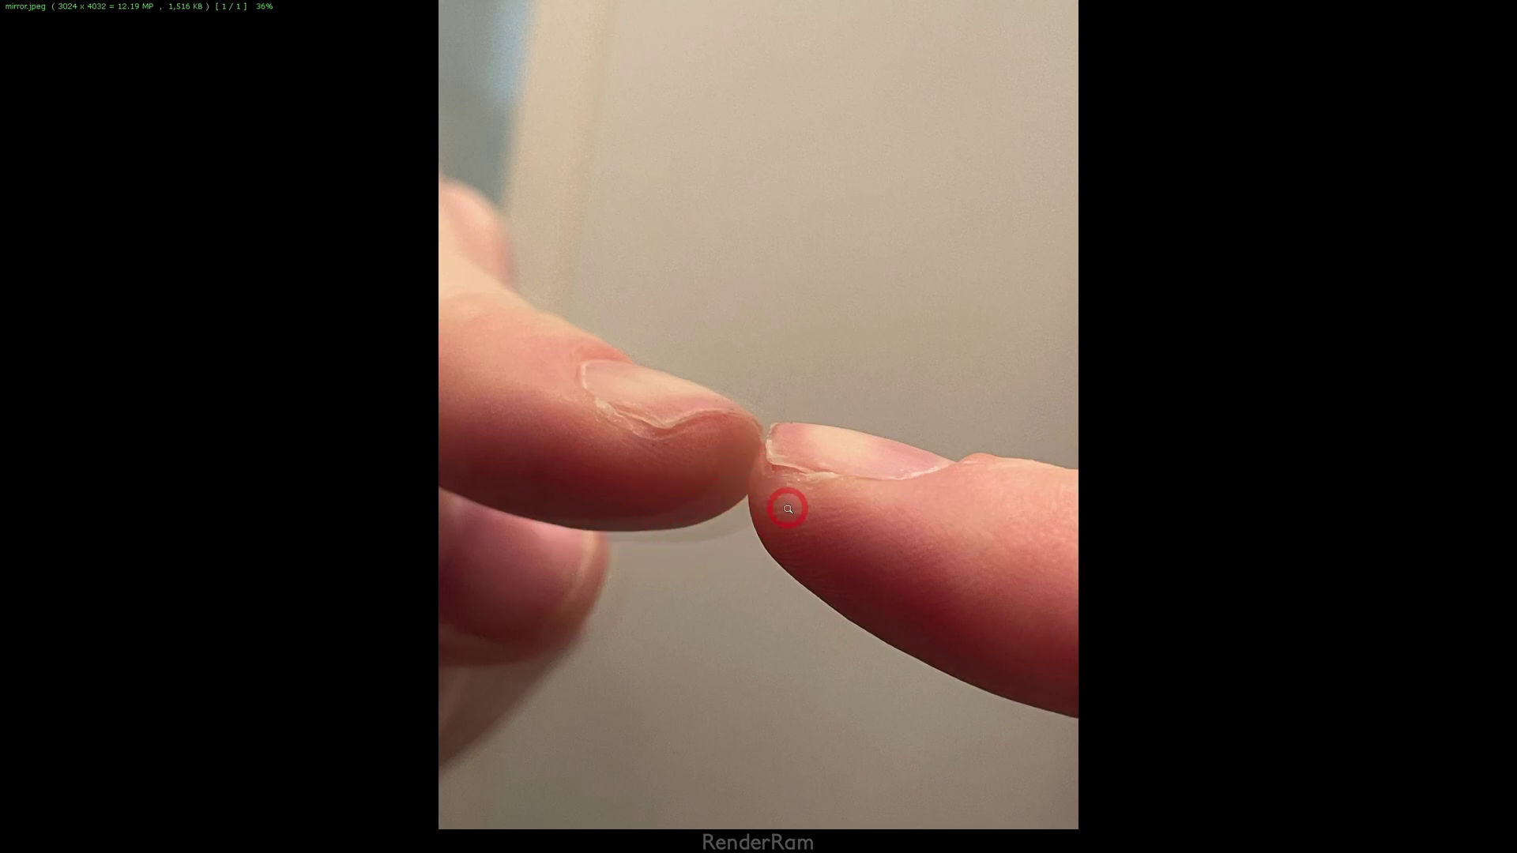
# Step: Close the mirror.jpeg reference photo with Esc
pyautogui.press('Escape')
# Step: Inspect the glass edge in the VFB and truck the camera to frame the mirror's lower edge
pyautogui.scroll(3, 339, 508)
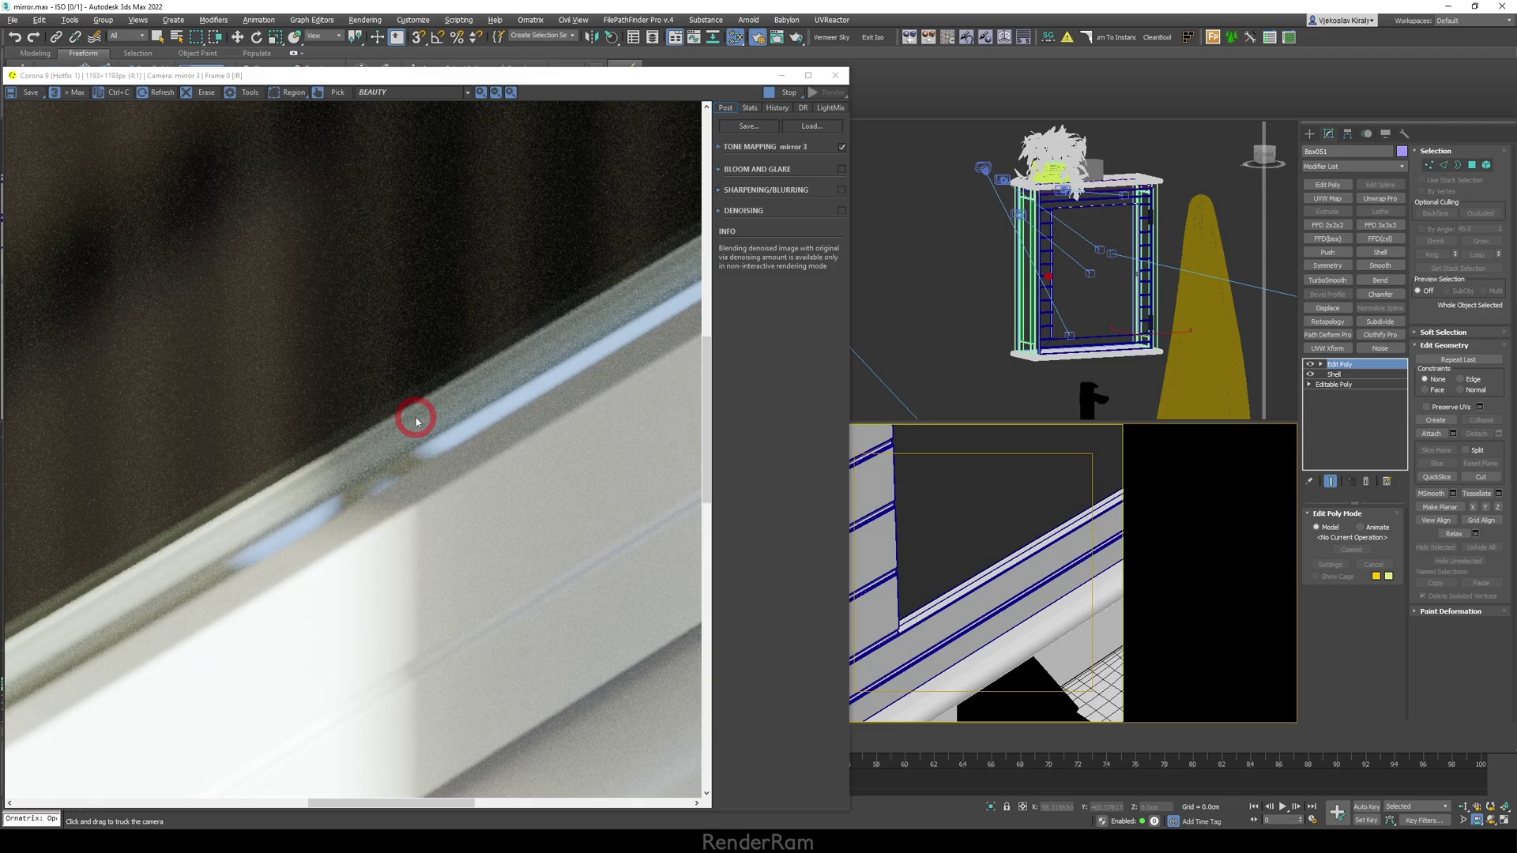
pyautogui.scroll(-1, 443, 414)
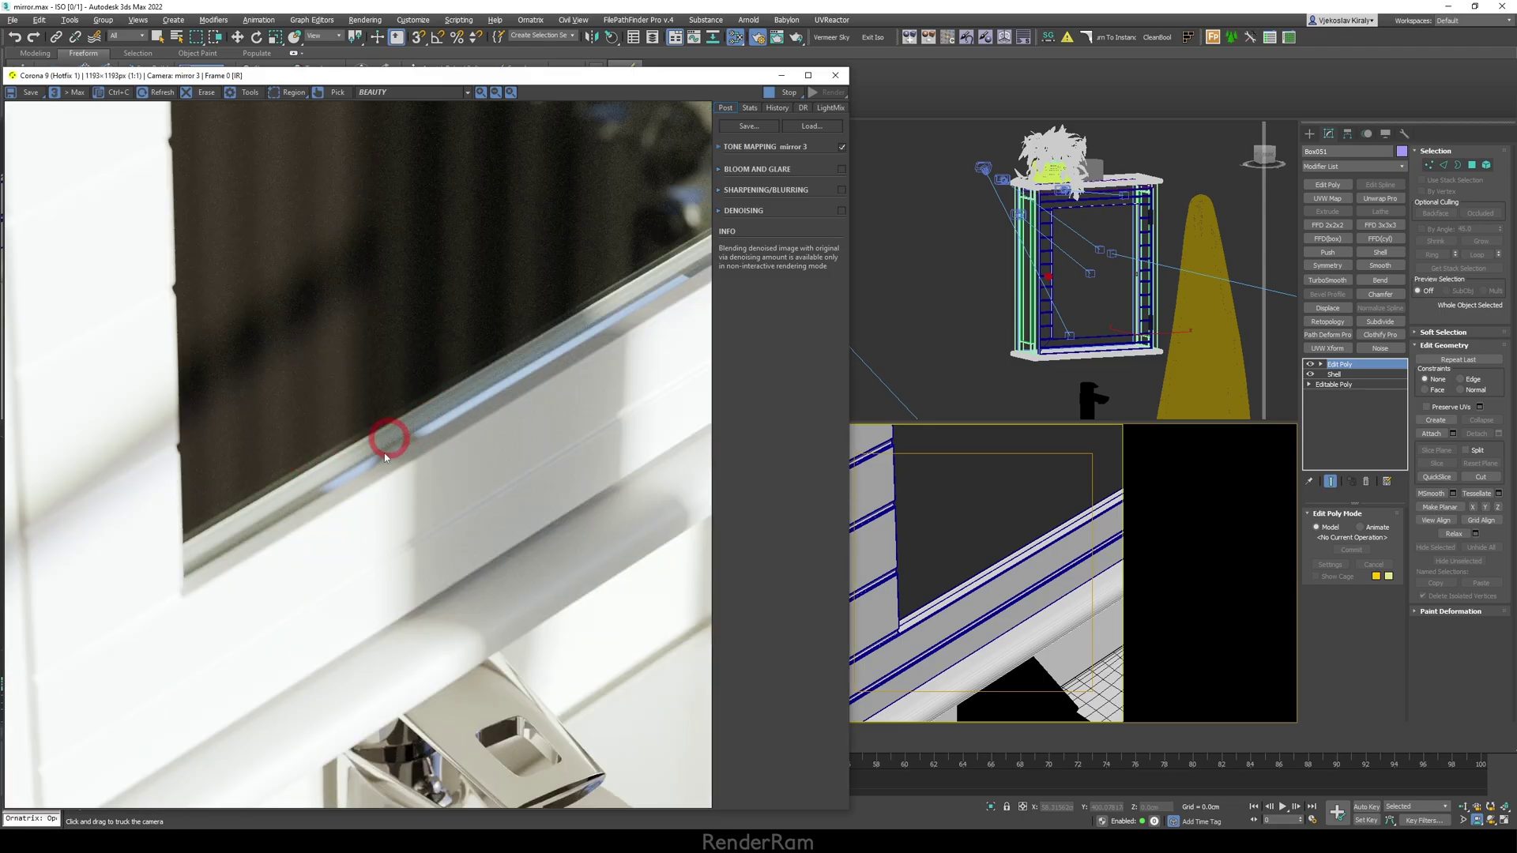
pyautogui.moveTo(1040, 504); pyautogui.dragTo(898, 582)
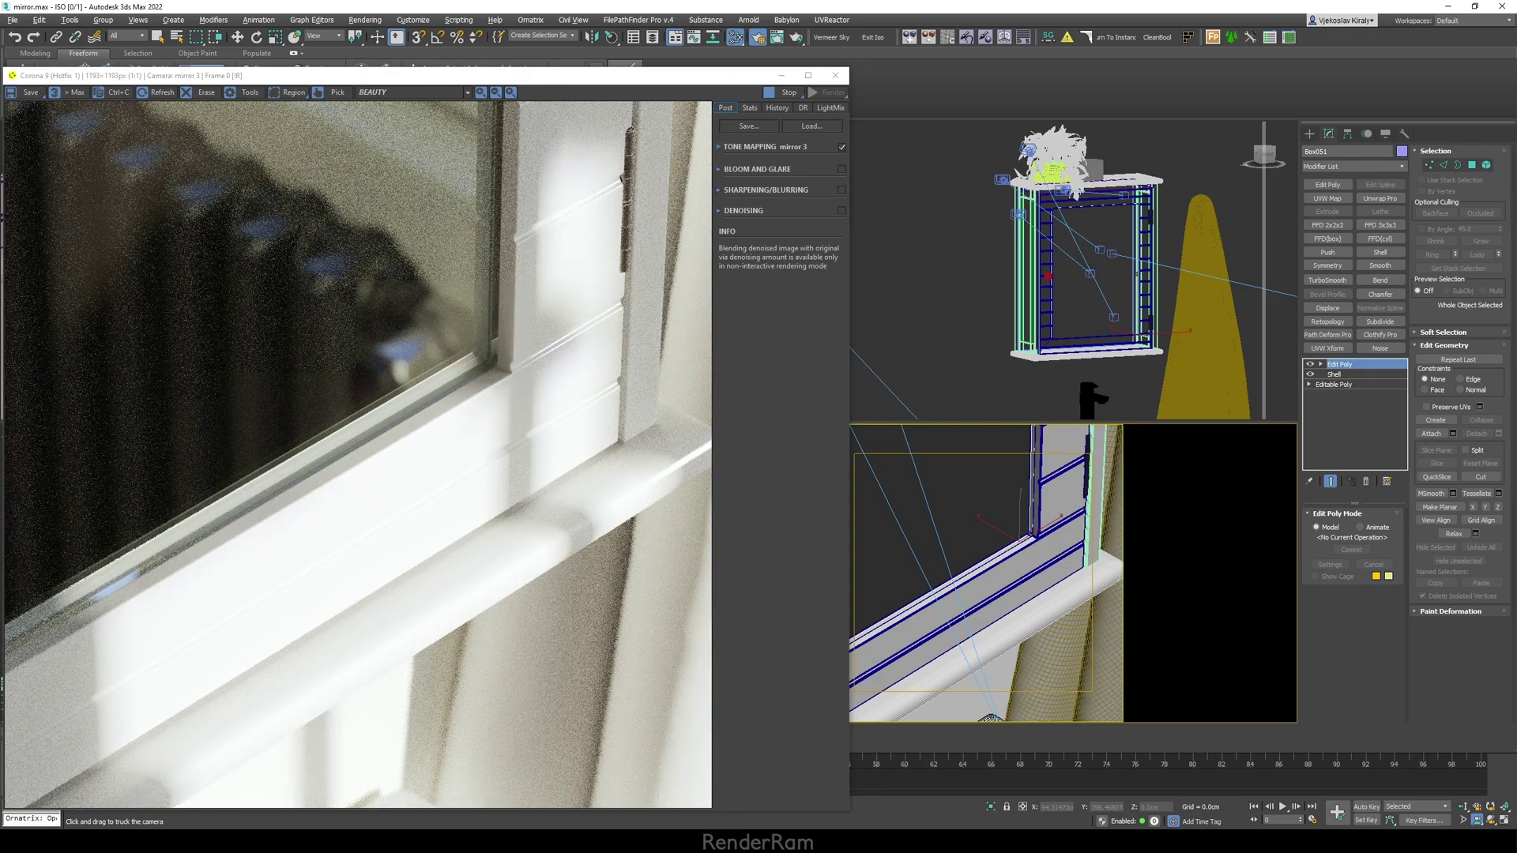
pyautogui.moveTo(898, 582); pyautogui.dragTo(902, 582)
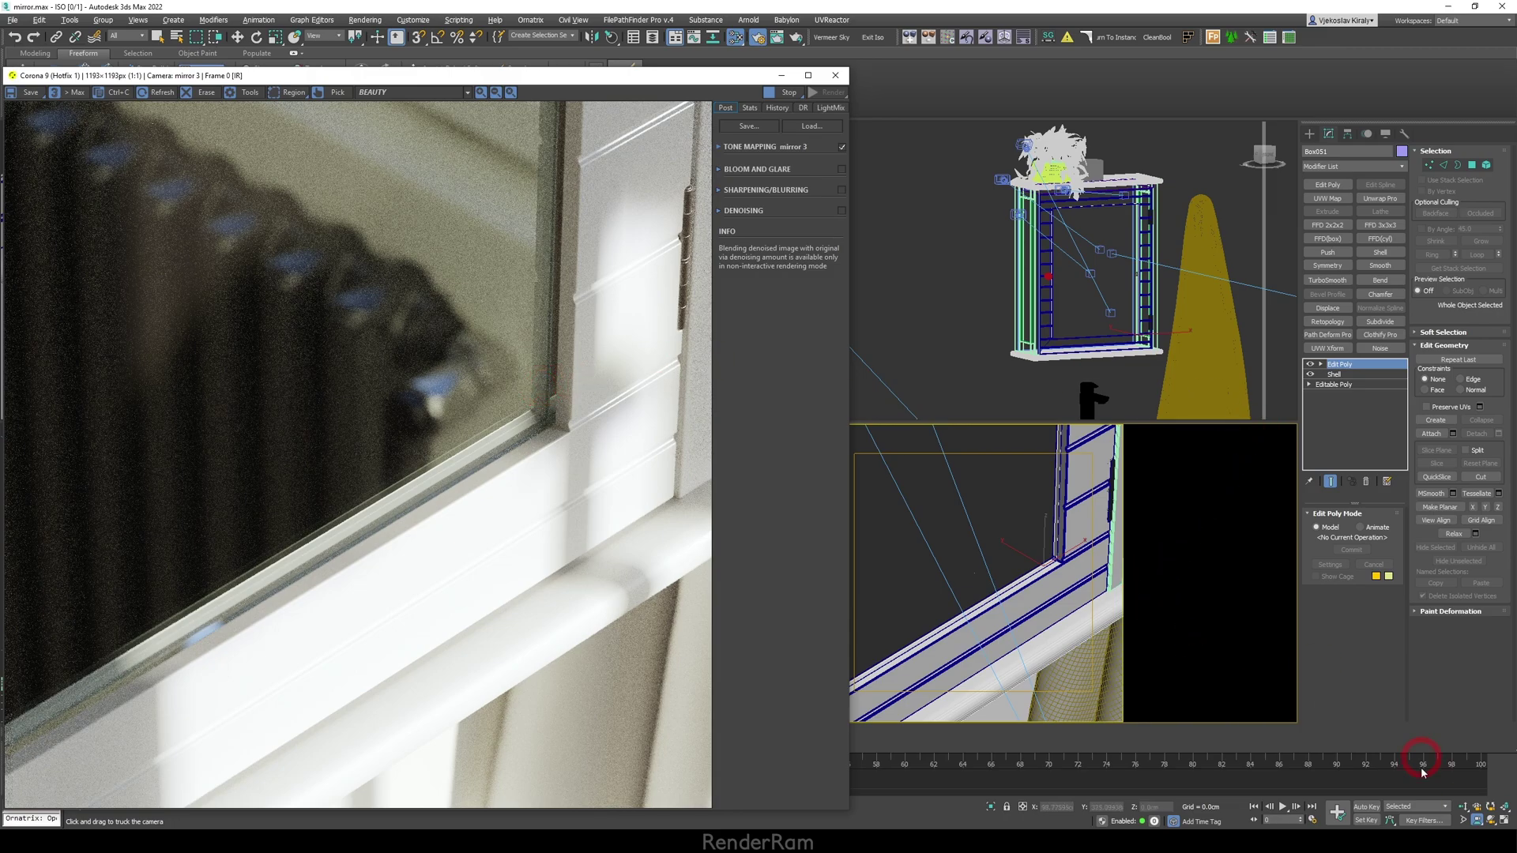
# Step: Dolly toward the window frame and orbit the camera to view the mirror from a new angle
pyautogui.moveTo(1195, 646); pyautogui.dragTo(1422, 765)
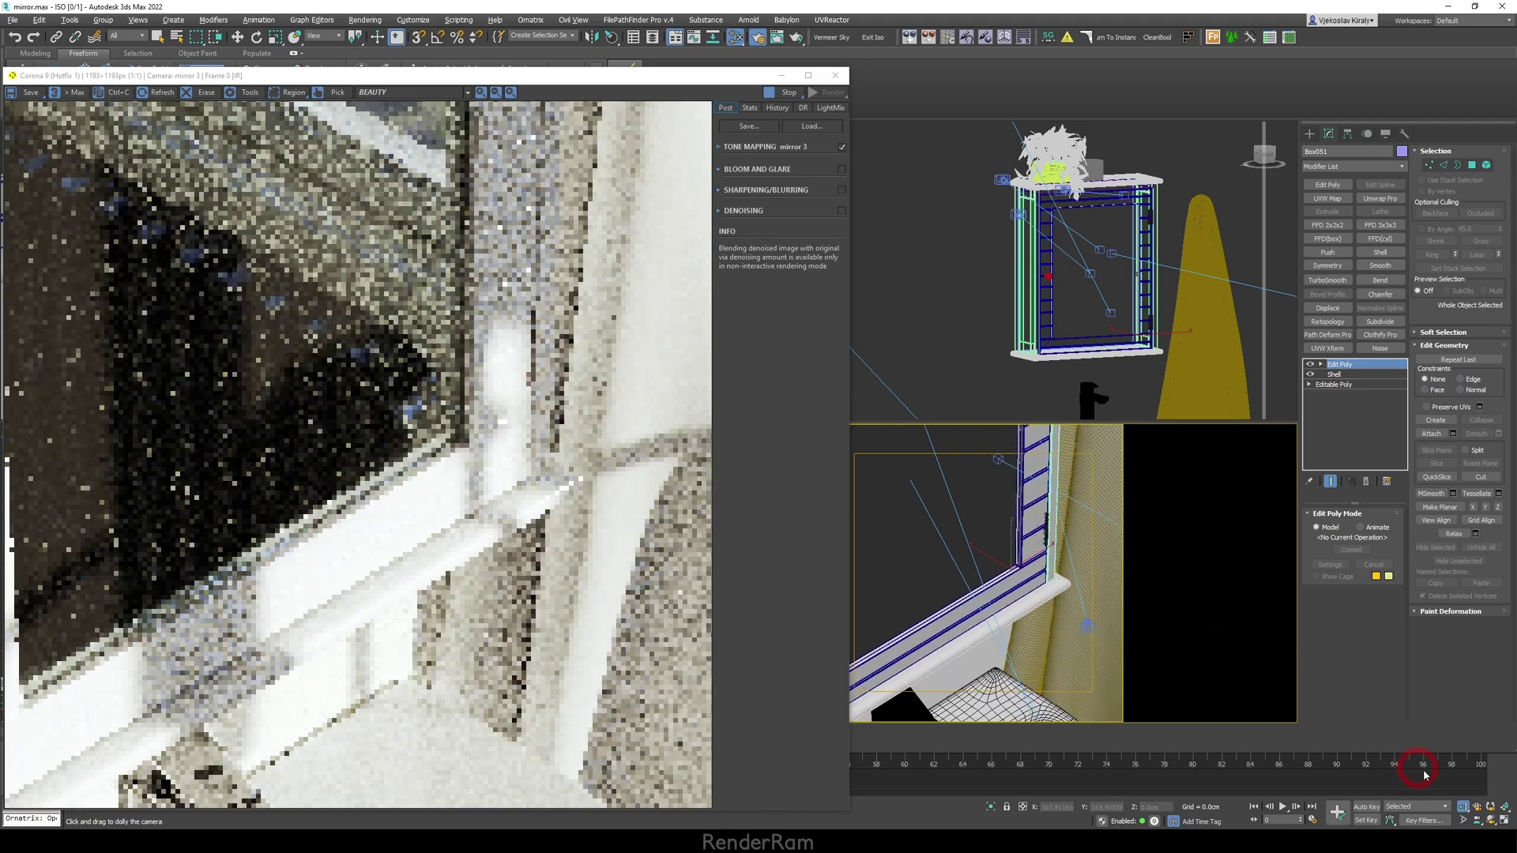
pyautogui.click(1490, 819)
pyautogui.moveTo(944, 576); pyautogui.dragTo(974, 576)
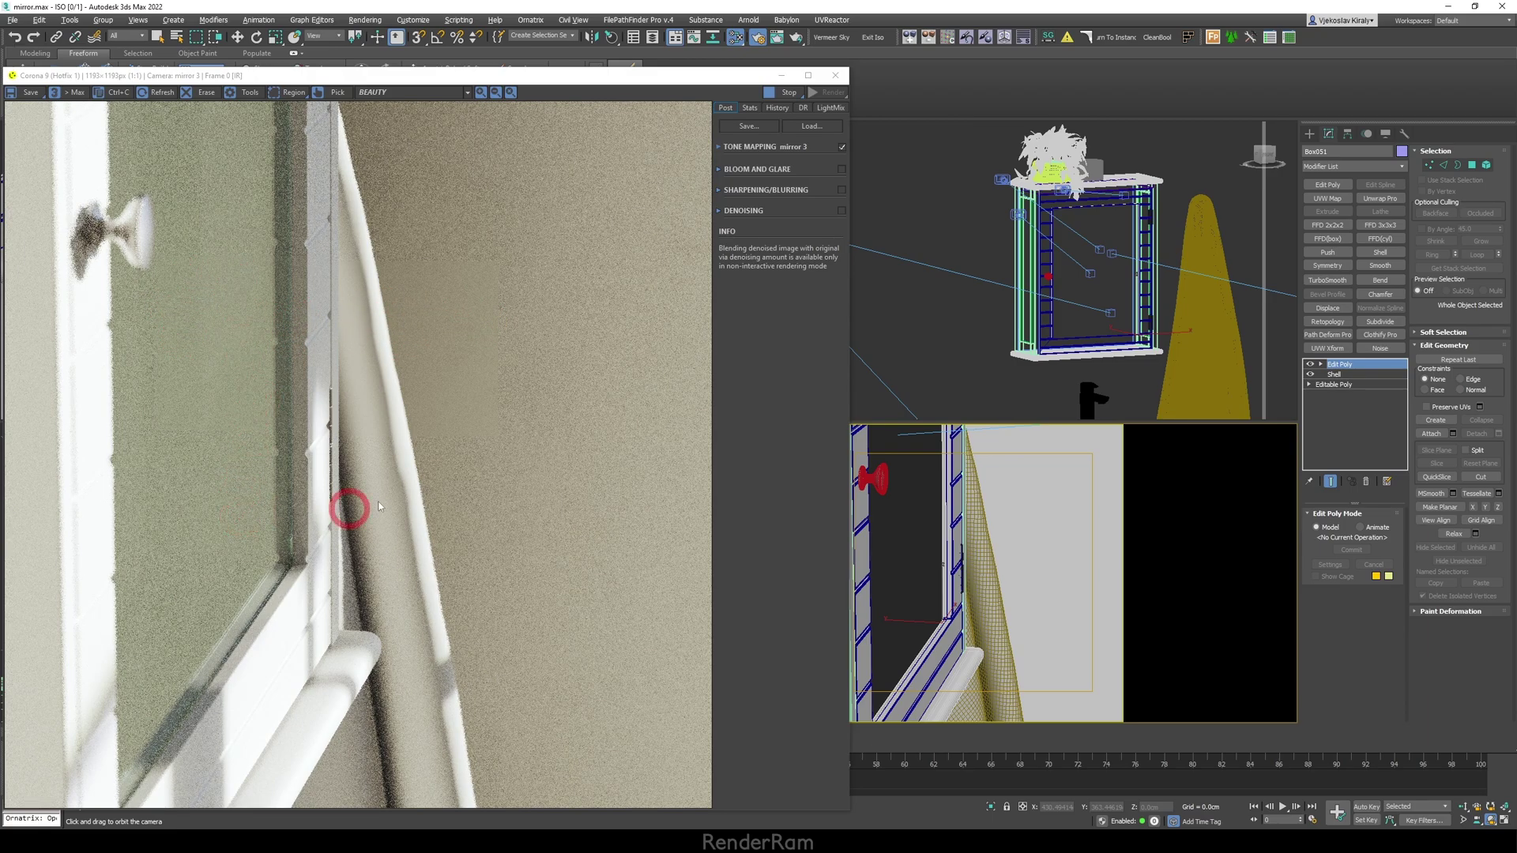
pyautogui.moveTo(957, 571); pyautogui.dragTo(475, 455)
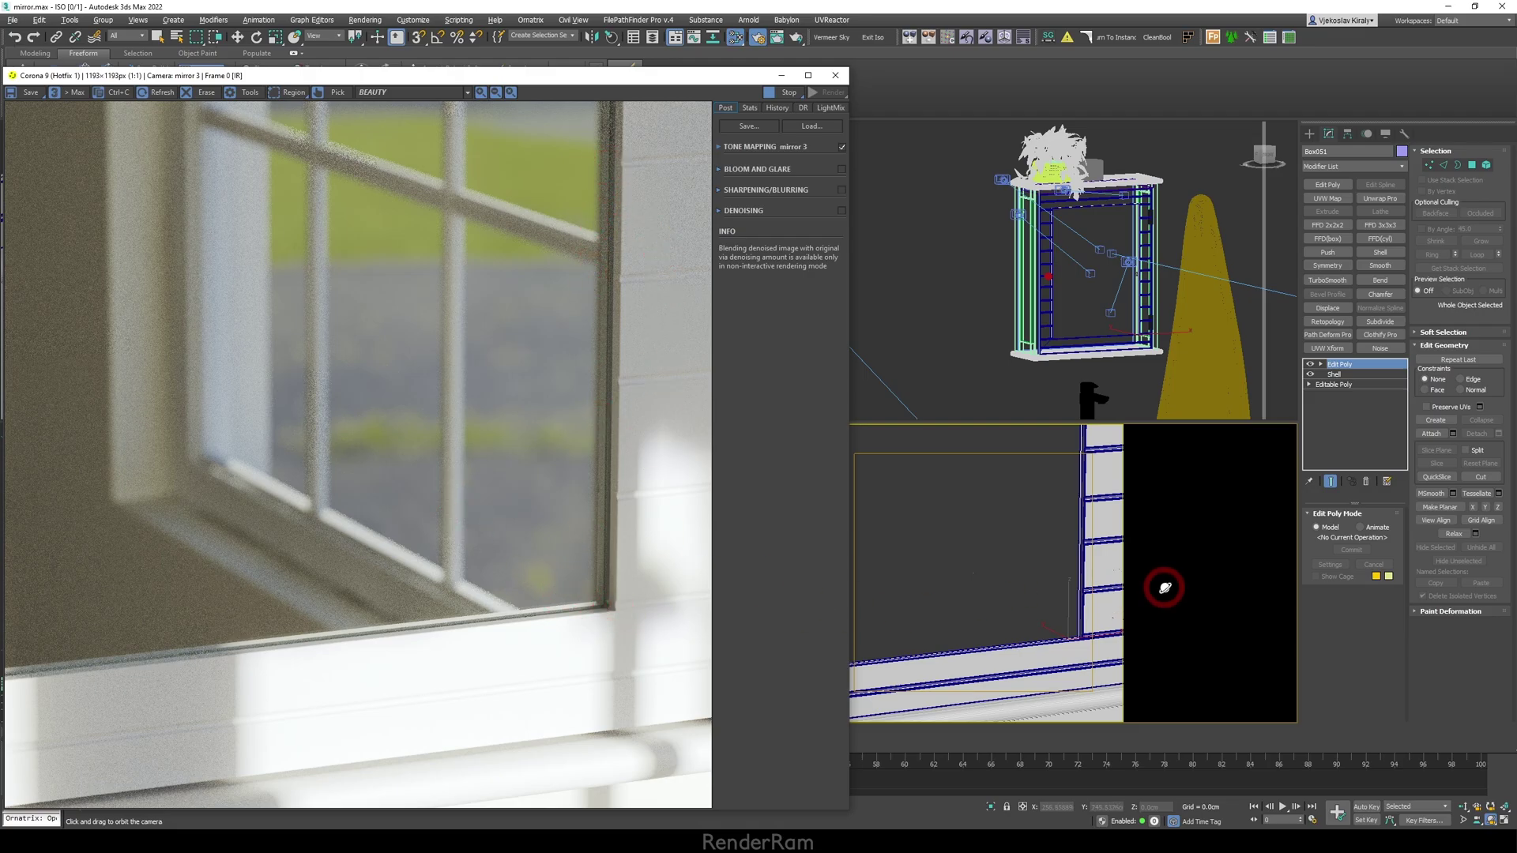
pyautogui.moveTo(989, 579); pyautogui.dragTo(982, 576)
pyautogui.scroll(2, 498, 521)
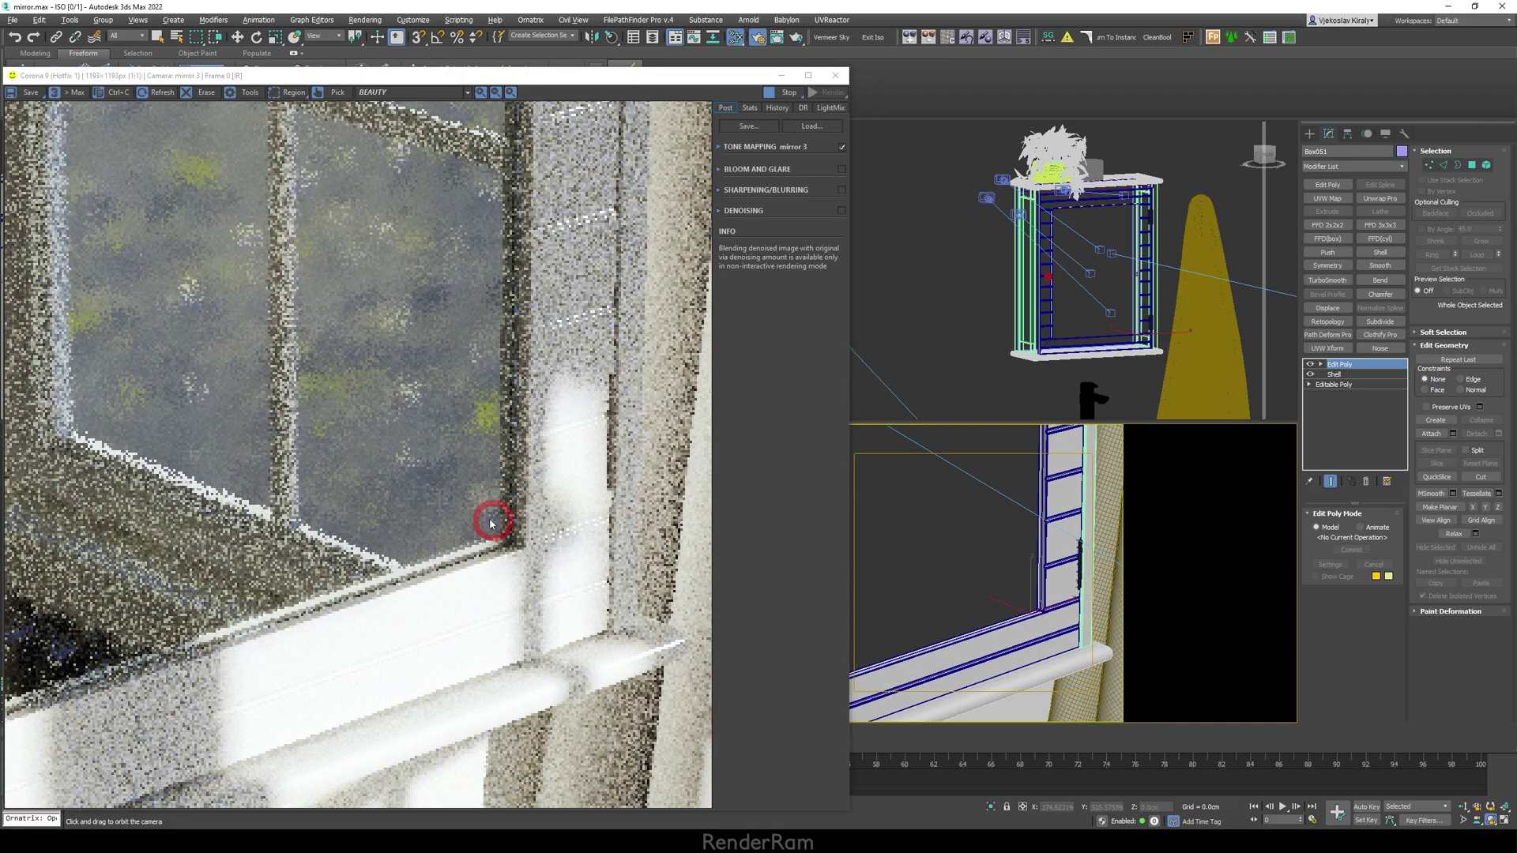
pyautogui.scroll(-2, 522, 616)
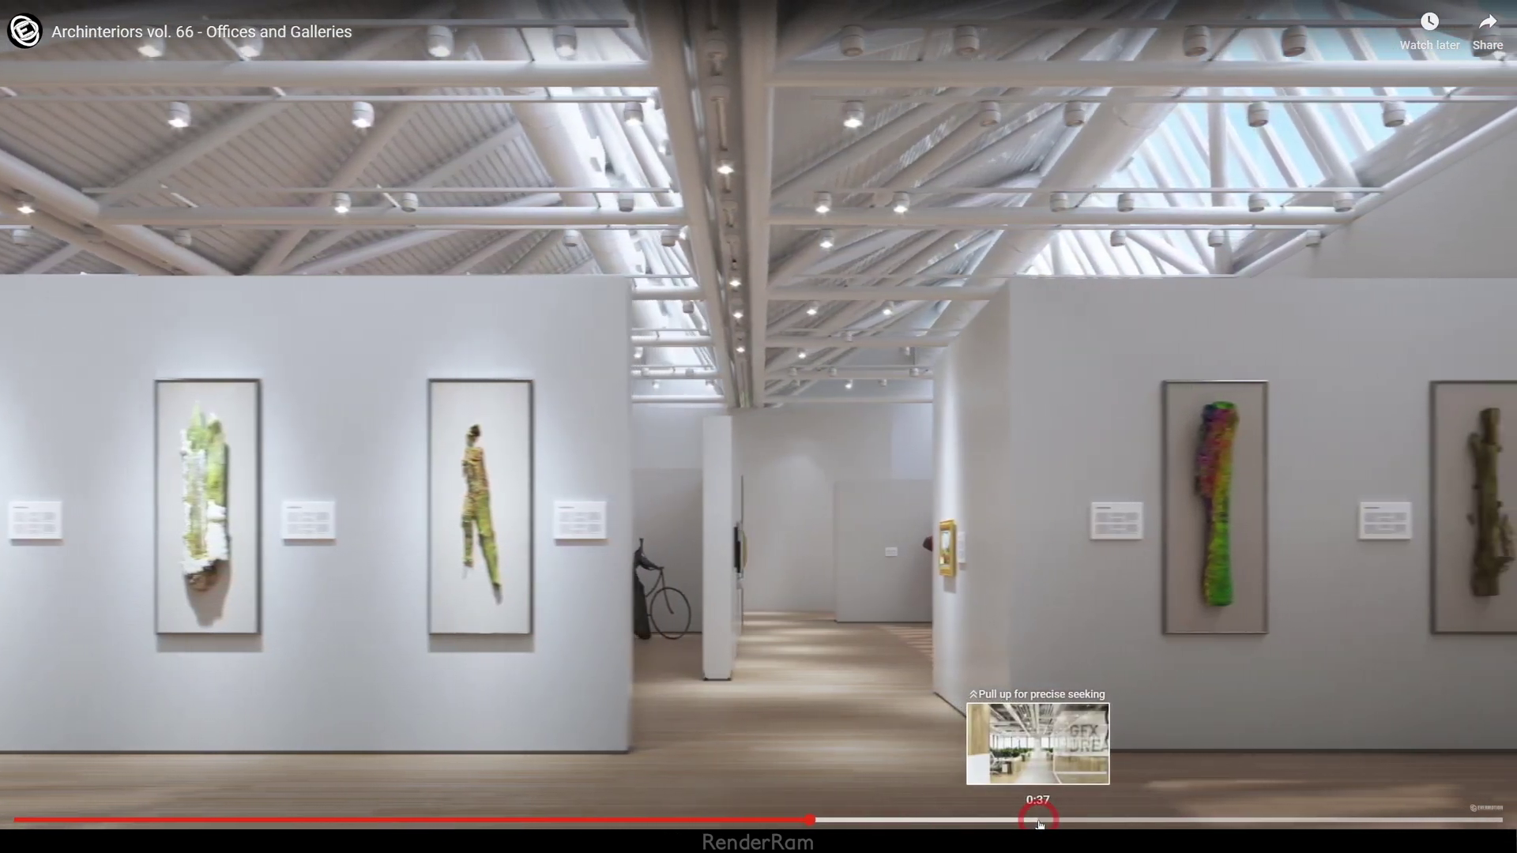
# Step: Skip the Archinteriors vol. 66 video ahead to around 0:48
pyautogui.moveTo(1032, 820); pyautogui.dragTo(1057, 820)
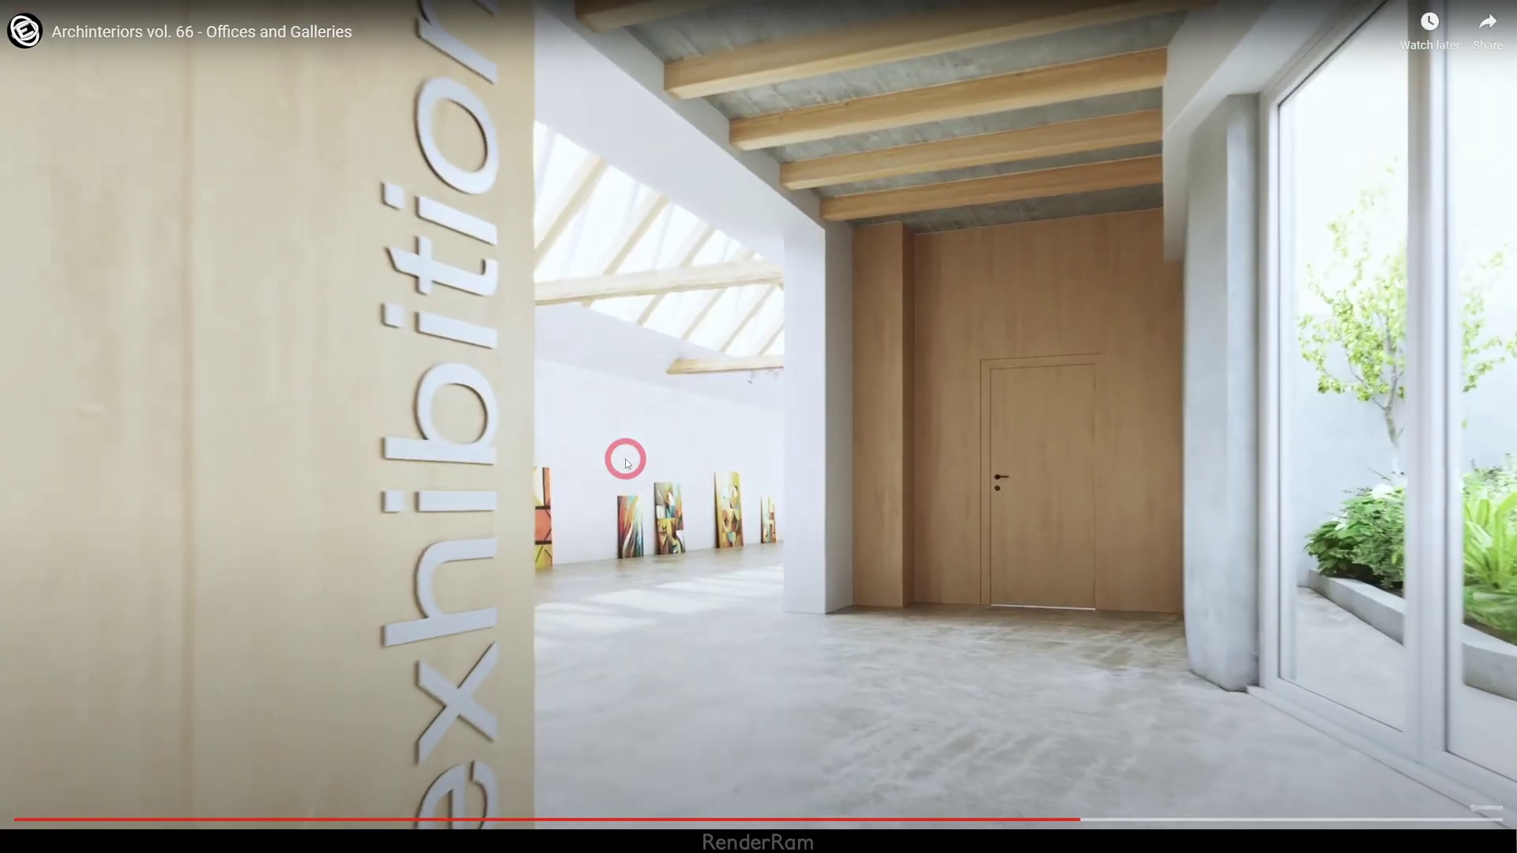